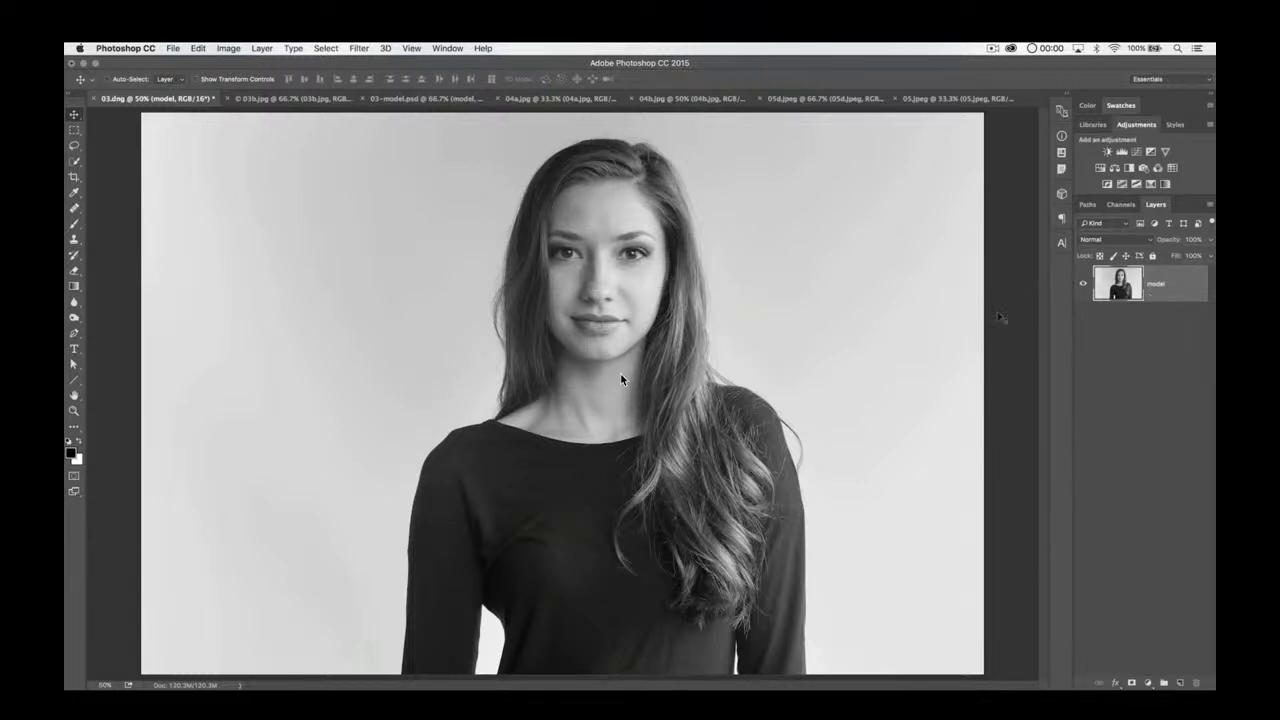
Step: Convert the model layer of 03.dng to a smart object
{"action": "right_click", "coordinate": [1165, 281]}
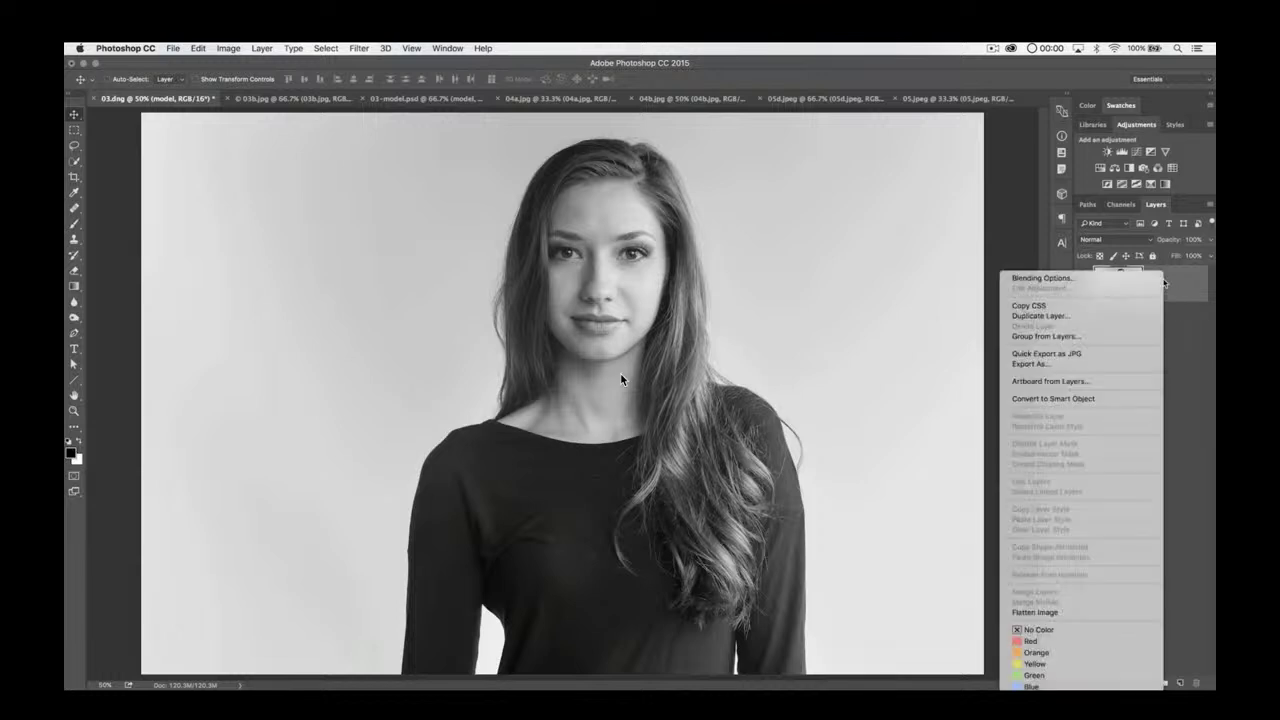
{"action": "left_click", "coordinate": [1085, 399]}
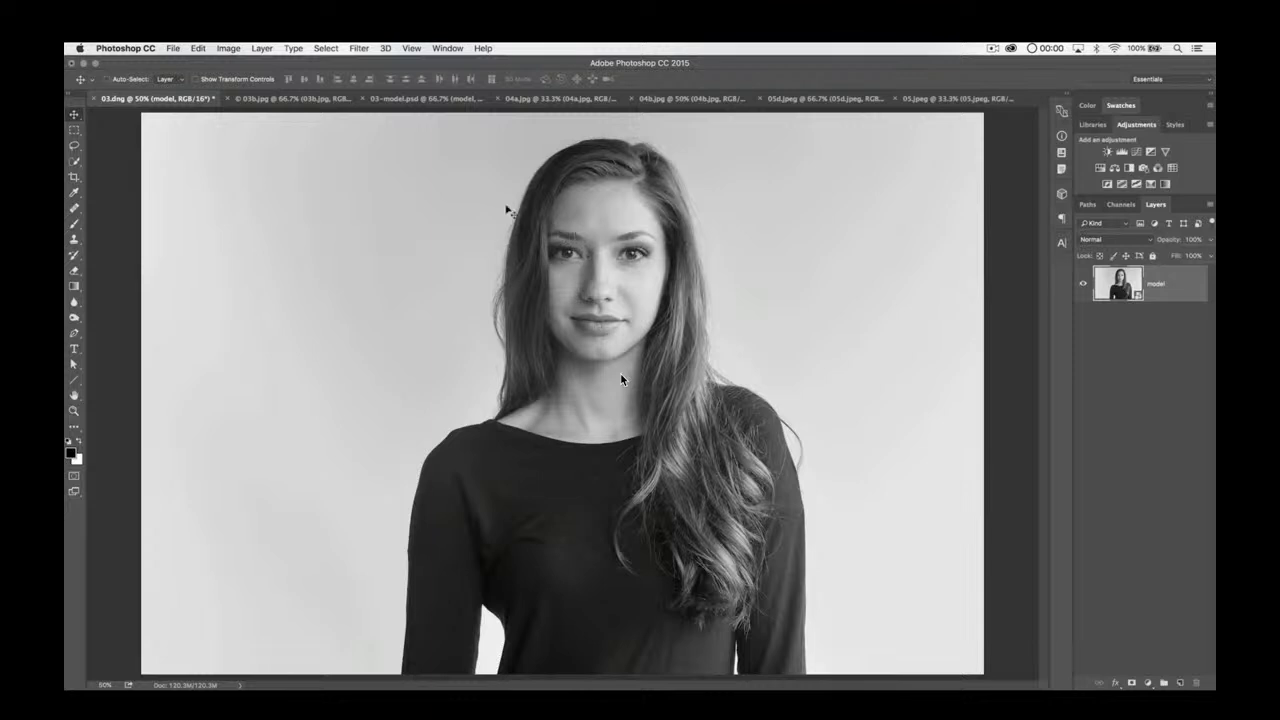
Step: Try smearing the eyes outward and the nose downward with Liquify at brush size 200, apply it, and undo the filter
{"action": "left_click", "coordinate": [364, 47]}
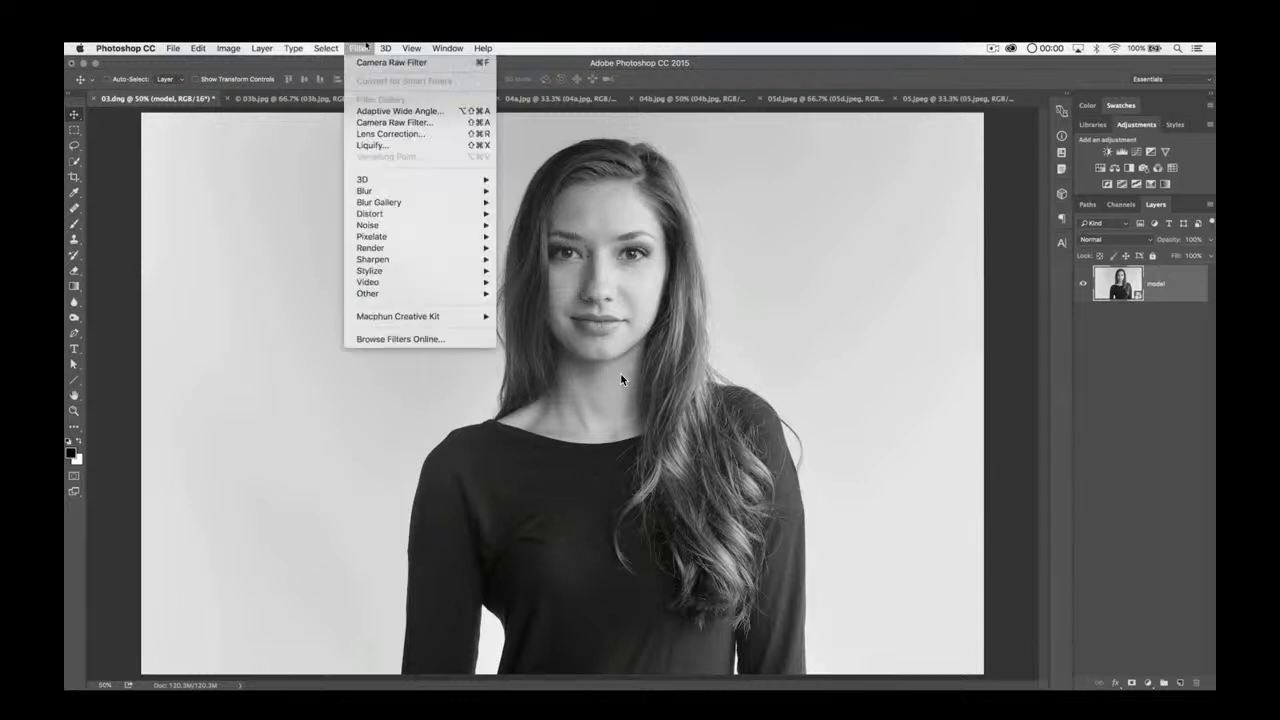
{"action": "left_click", "coordinate": [382, 146]}
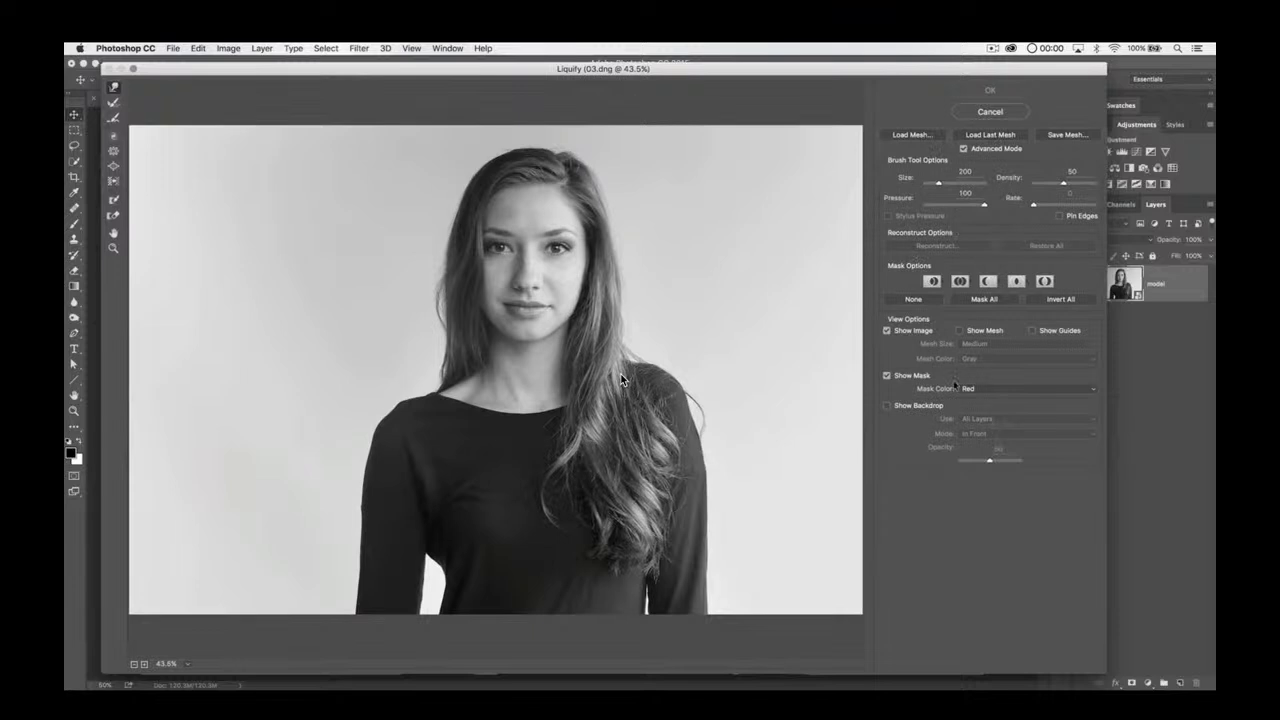
{"action": "key", "text": "alt"}
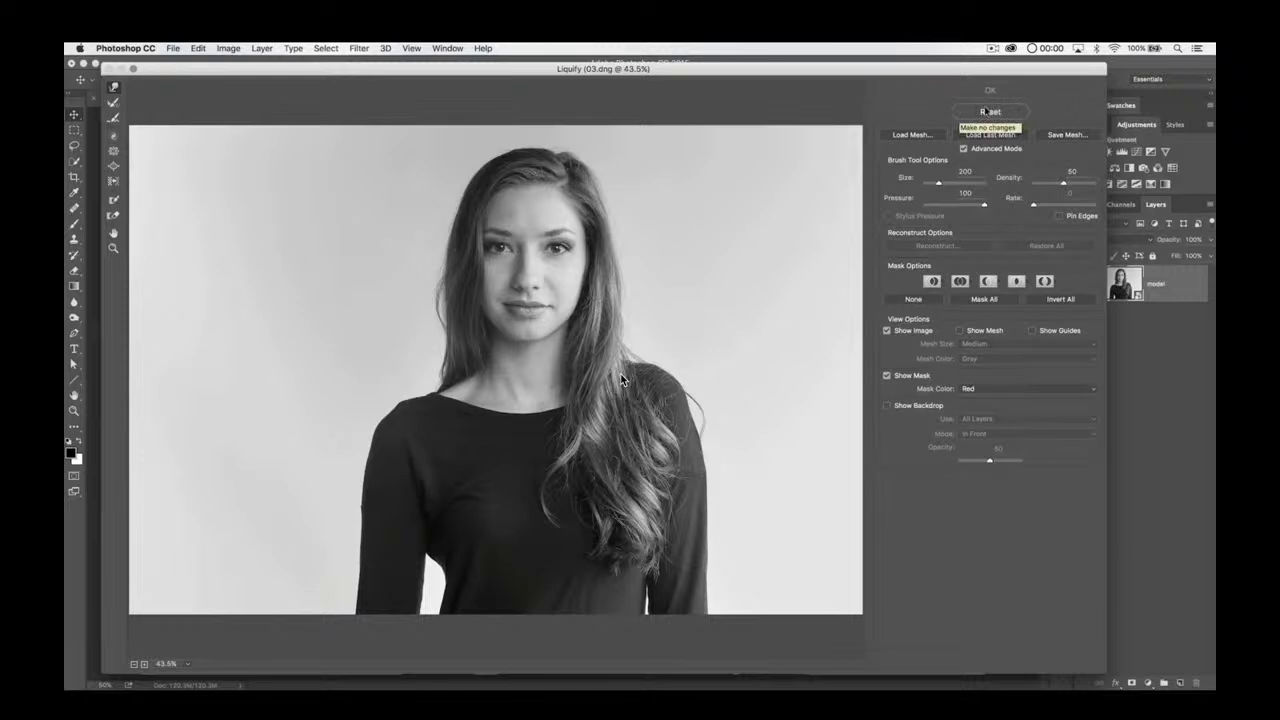
{"action": "left_click", "coordinate": [985, 112]}
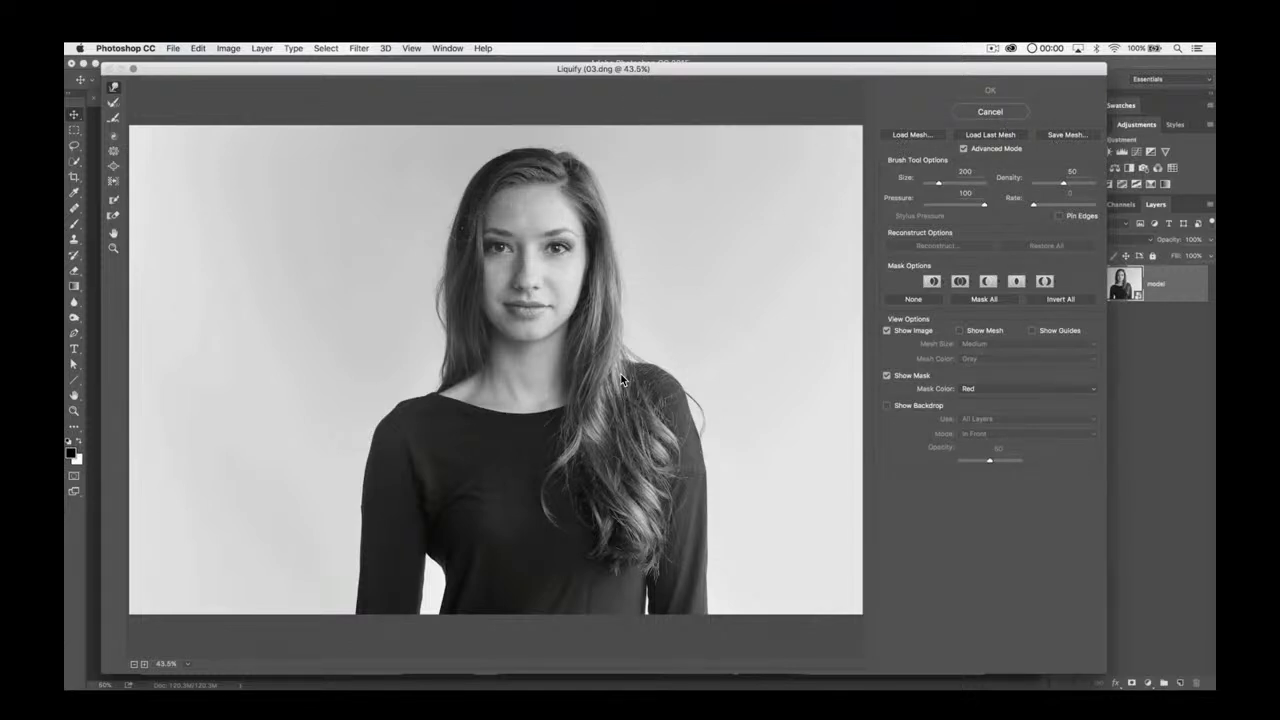
{"action": "left_click_drag", "start_coordinate": [488, 245], "coordinate": [456, 243]}
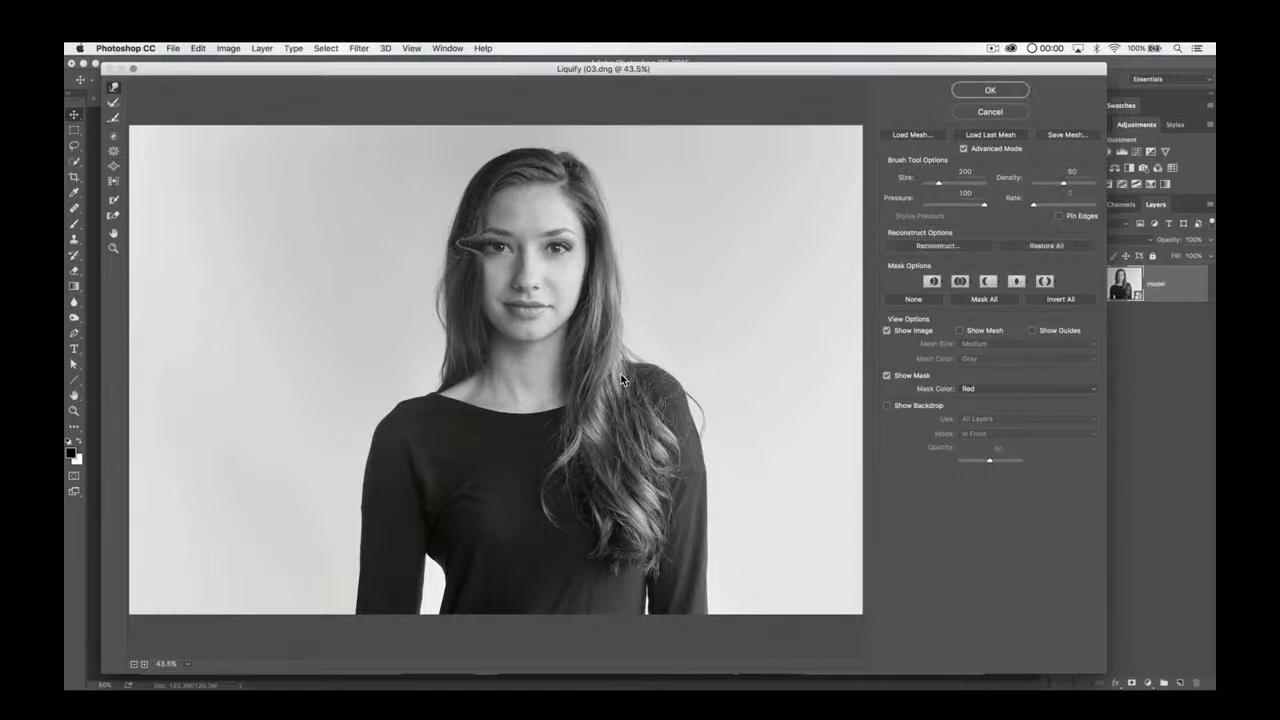
{"action": "left_click_drag", "start_coordinate": [552, 244], "coordinate": [638, 241]}
{"action": "left_click_drag", "start_coordinate": [528, 282], "coordinate": [530, 348]}
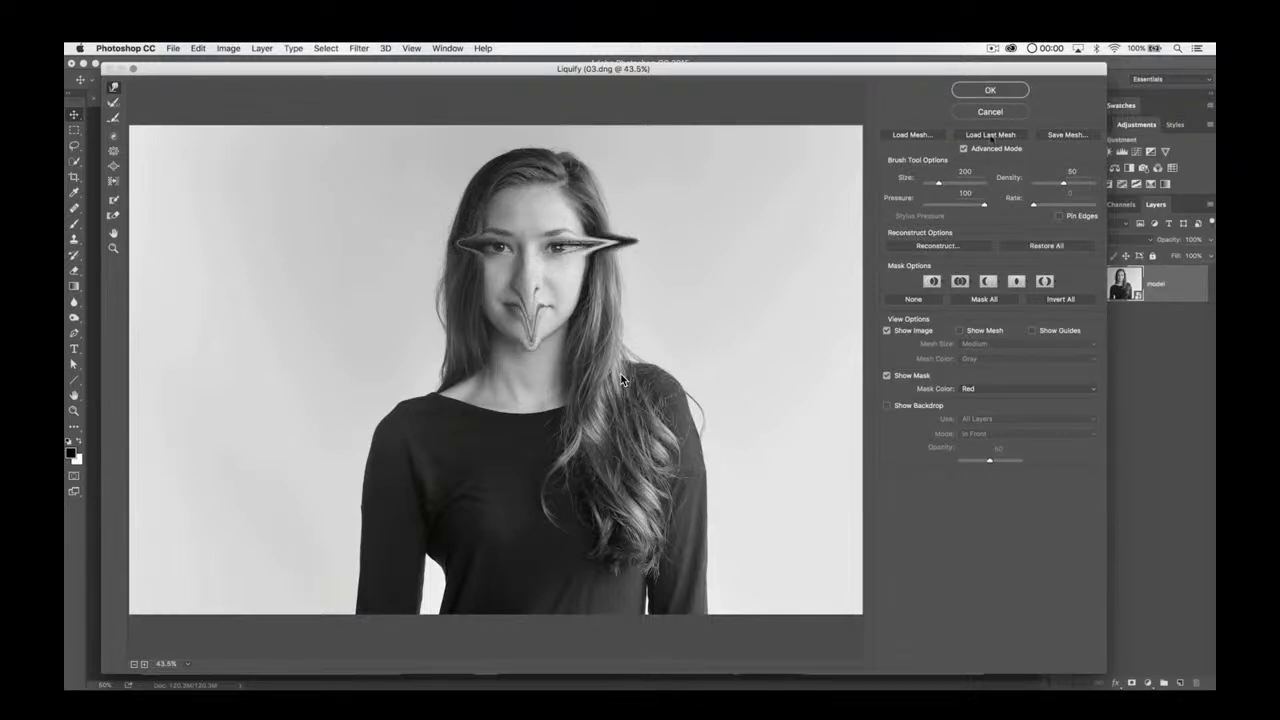
{"action": "left_click", "coordinate": [990, 90]}
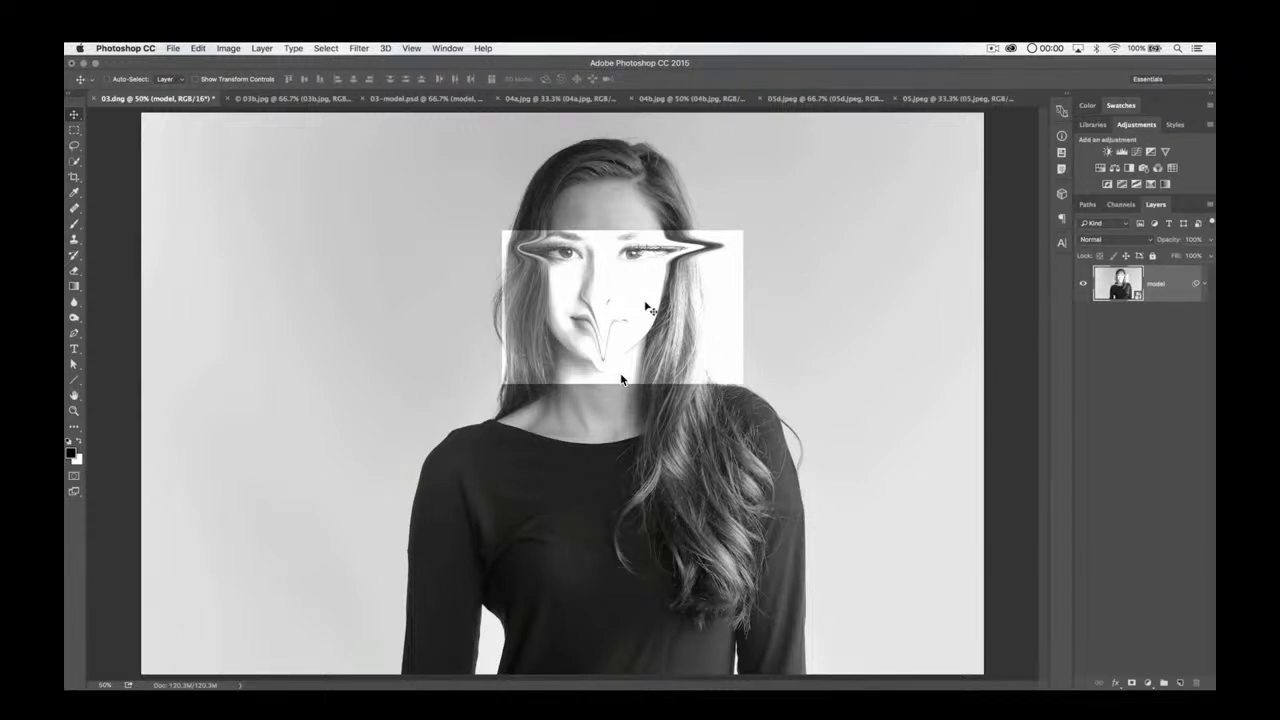
{"action": "key", "text": "super+z"}
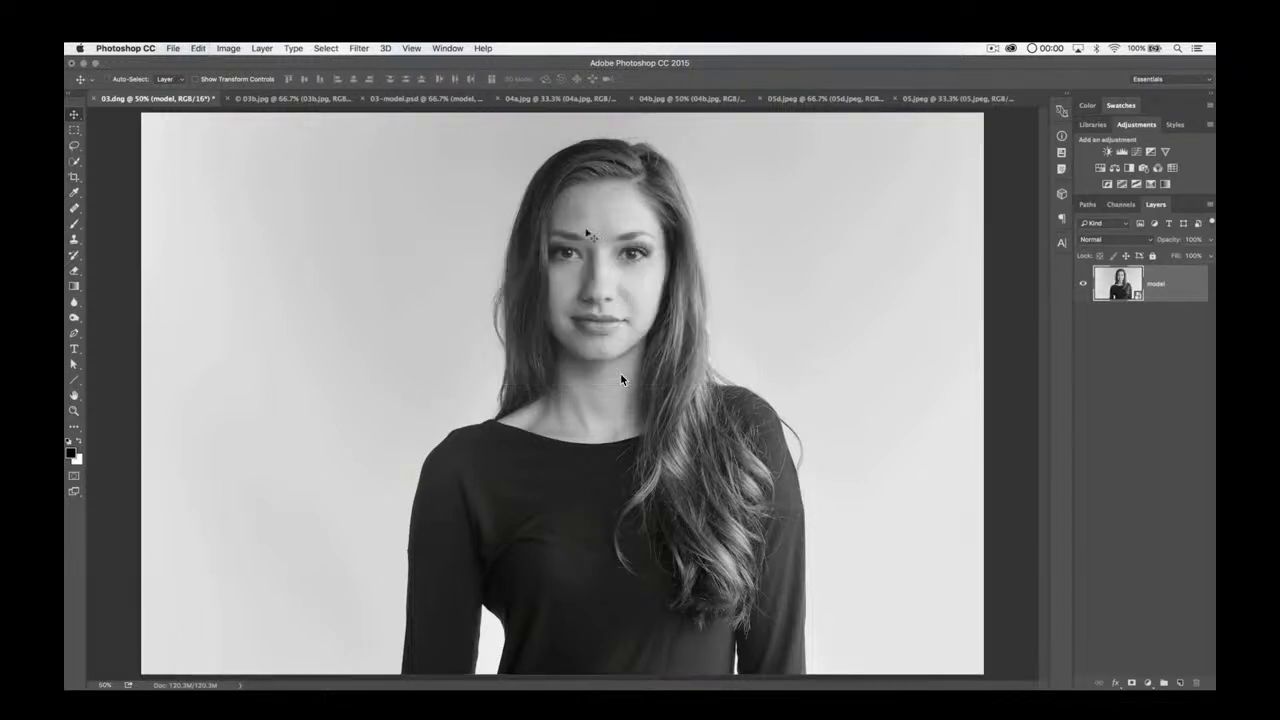
Step: Convert the 03.dng image from 16 to 8 Bits/Channel
{"action": "left_click", "coordinate": [233, 48]}
{"action": "mouse_move", "coordinate": [238, 63]}
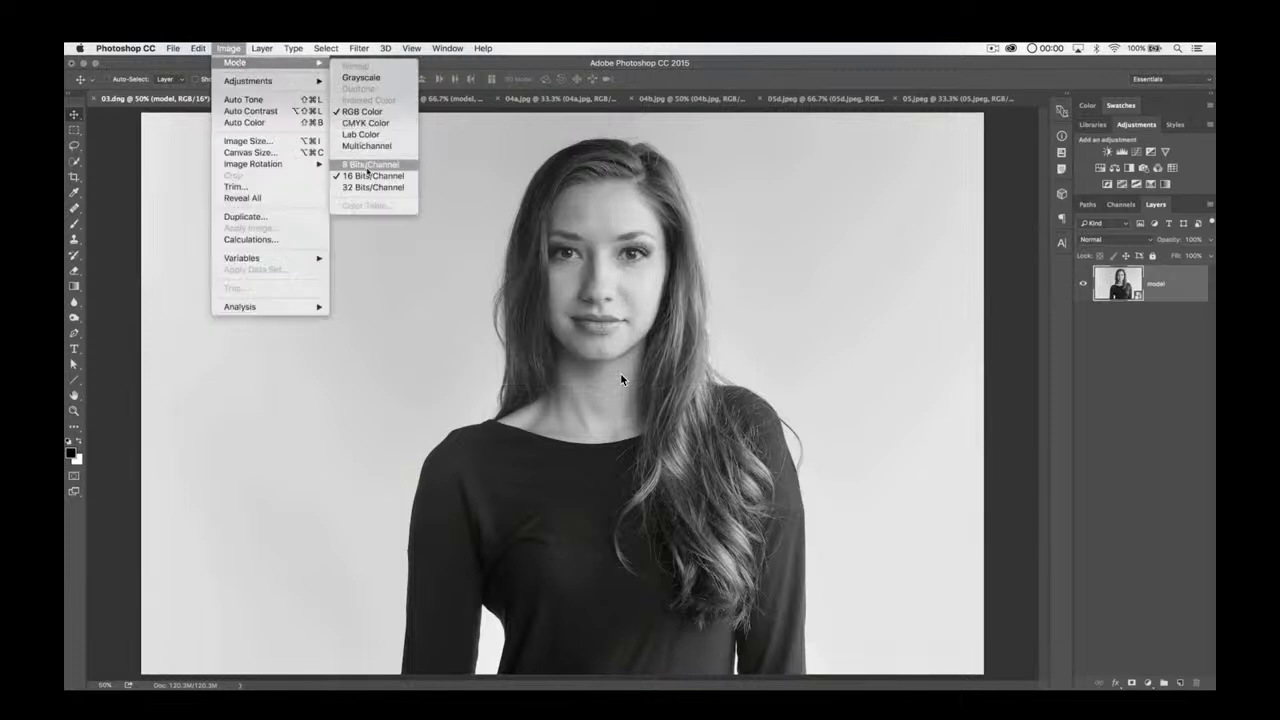
{"action": "left_click", "coordinate": [367, 166]}
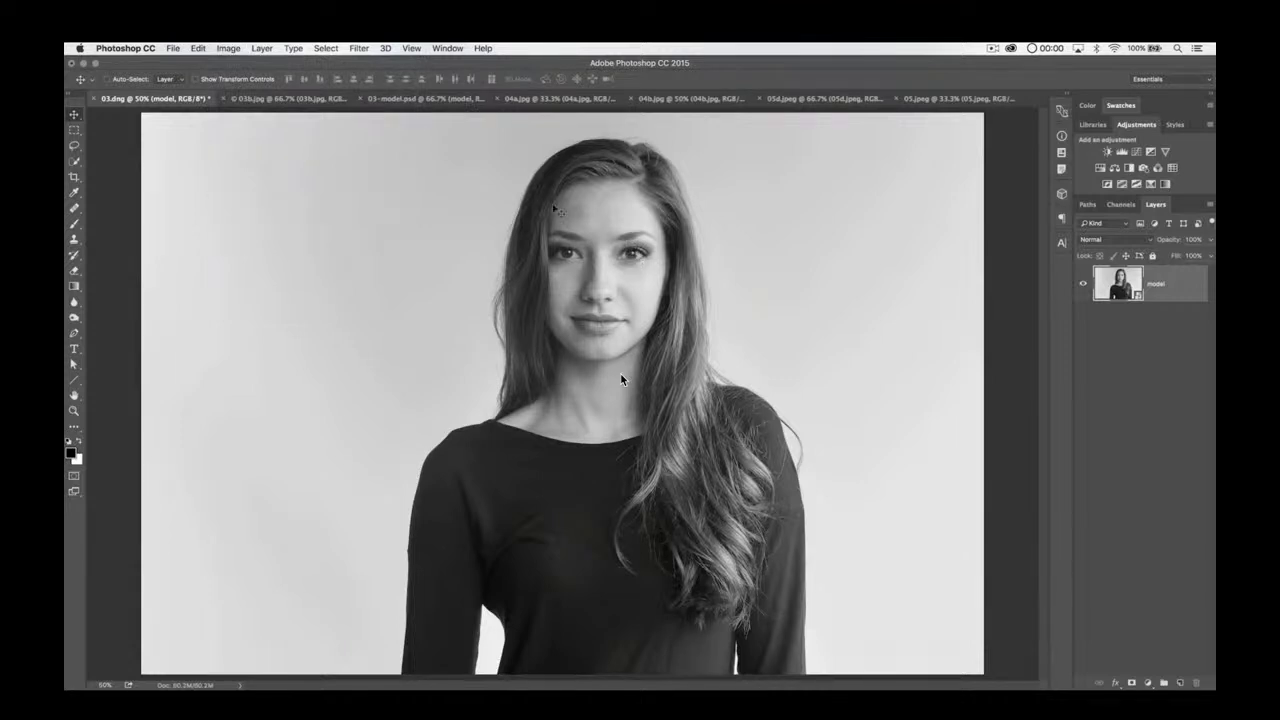
Step: Open the Liquify filter on the model smart object
{"action": "left_click", "coordinate": [359, 48]}
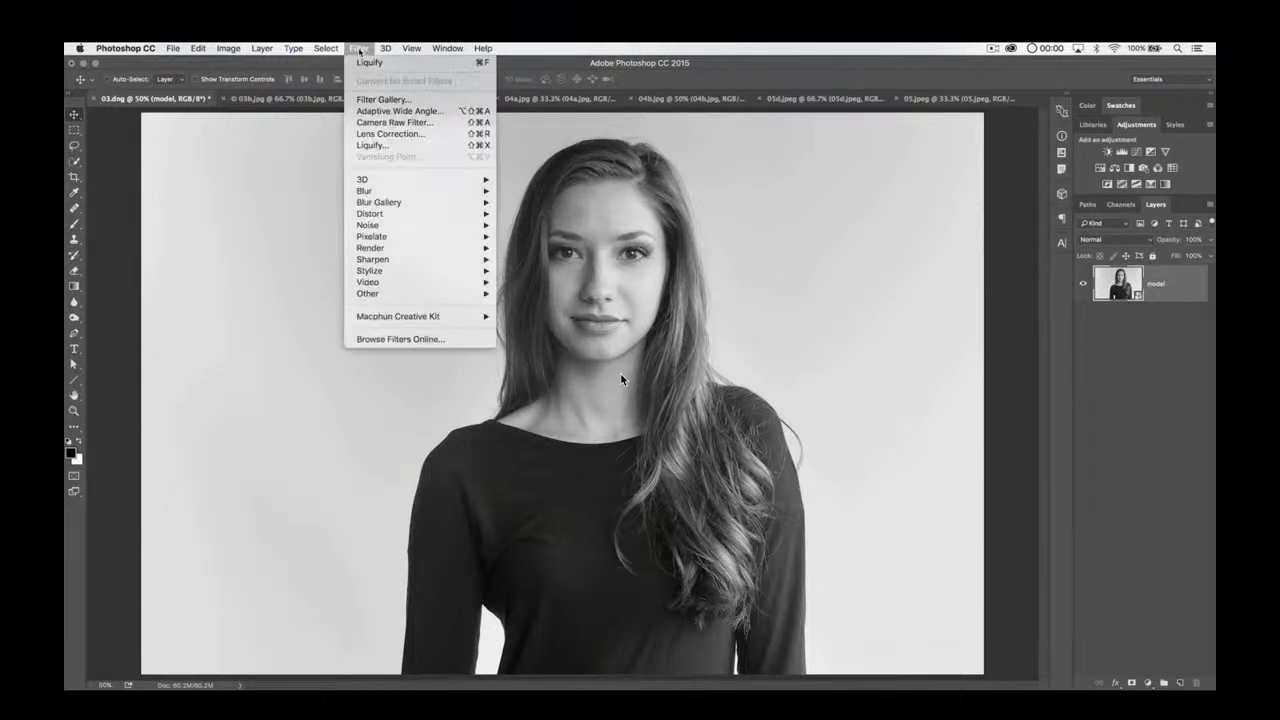
{"action": "left_click", "coordinate": [372, 145]}
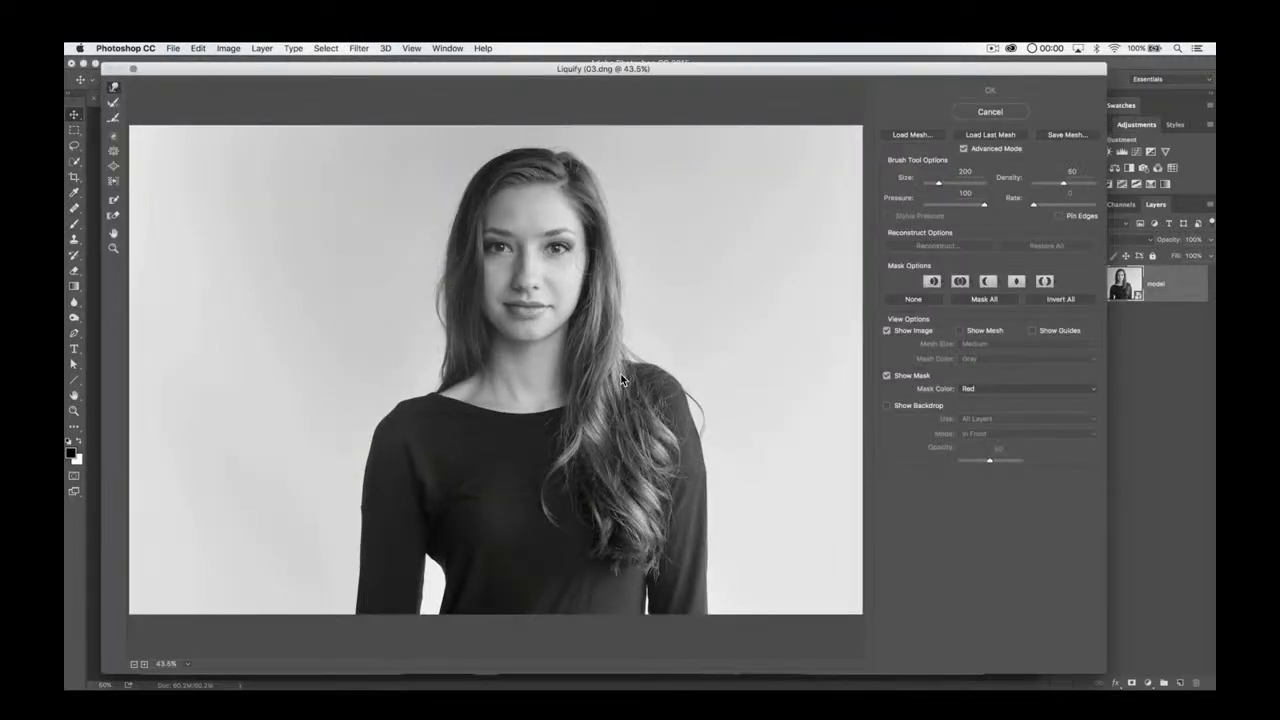
{"action": "key", "text": "super+equal"}
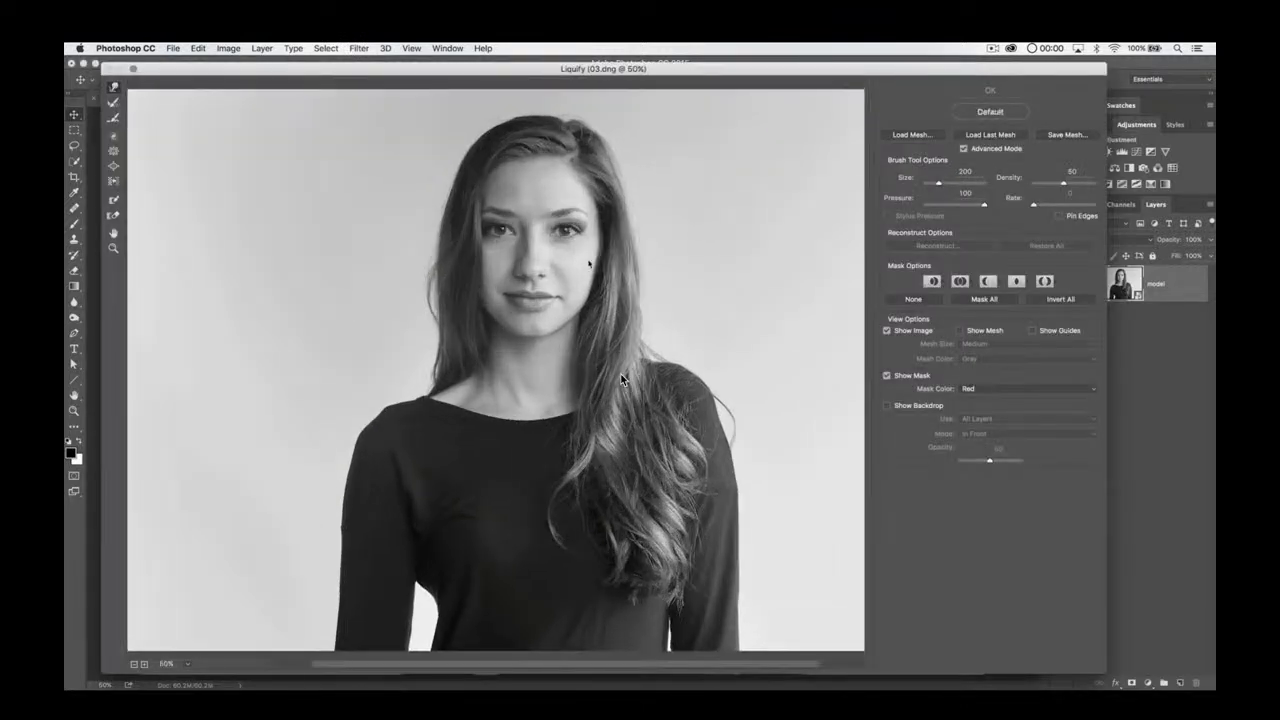
{"action": "key", "text": "super+equal"}
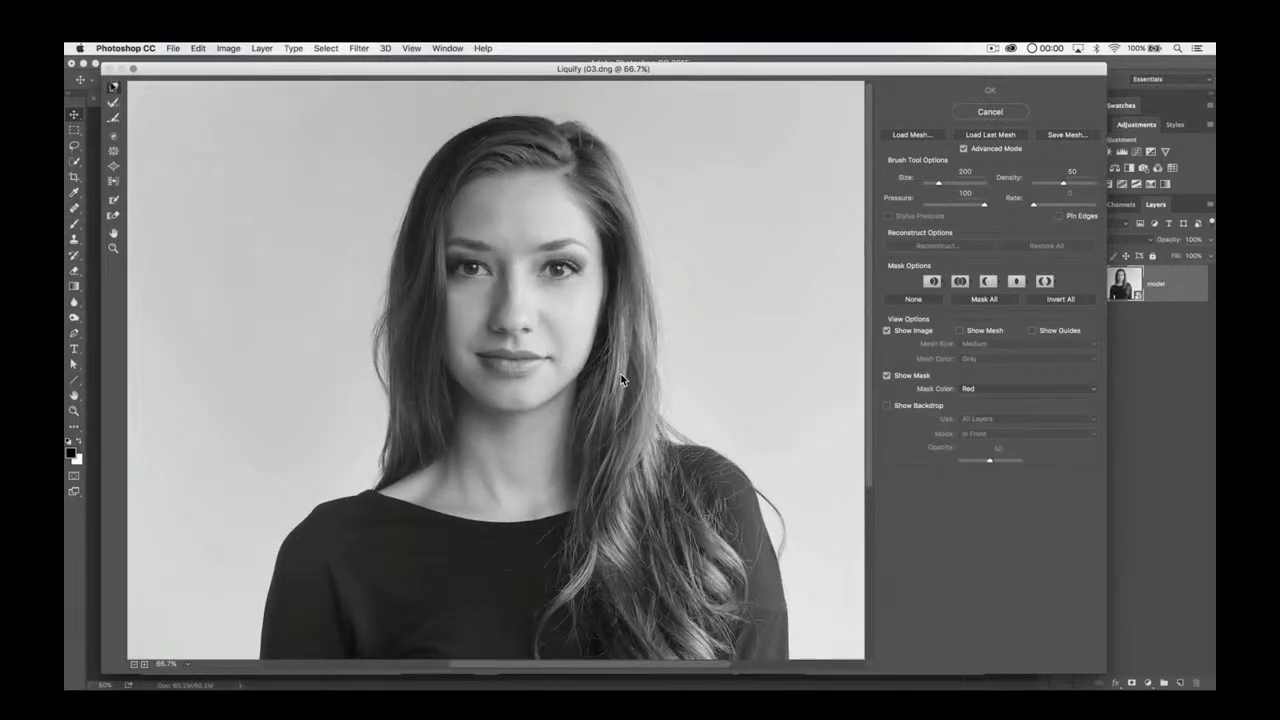
Step: Try pulling the hair, forehead and jaw outward with the Forward Warp tool, and undo all the strokes
{"action": "left_click_drag", "start_coordinate": [586, 190], "coordinate": [663, 143]}
{"action": "mouse_move", "coordinate": [500, 195]}
{"action": "left_mouse_down"}
{"action": "mouse_move", "coordinate": [430, 155]}
{"action": "mouse_move", "coordinate": [366, 197]}
{"action": "left_mouse_up"}
{"action": "left_click_drag", "start_coordinate": [488, 380], "coordinate": [470, 402]}
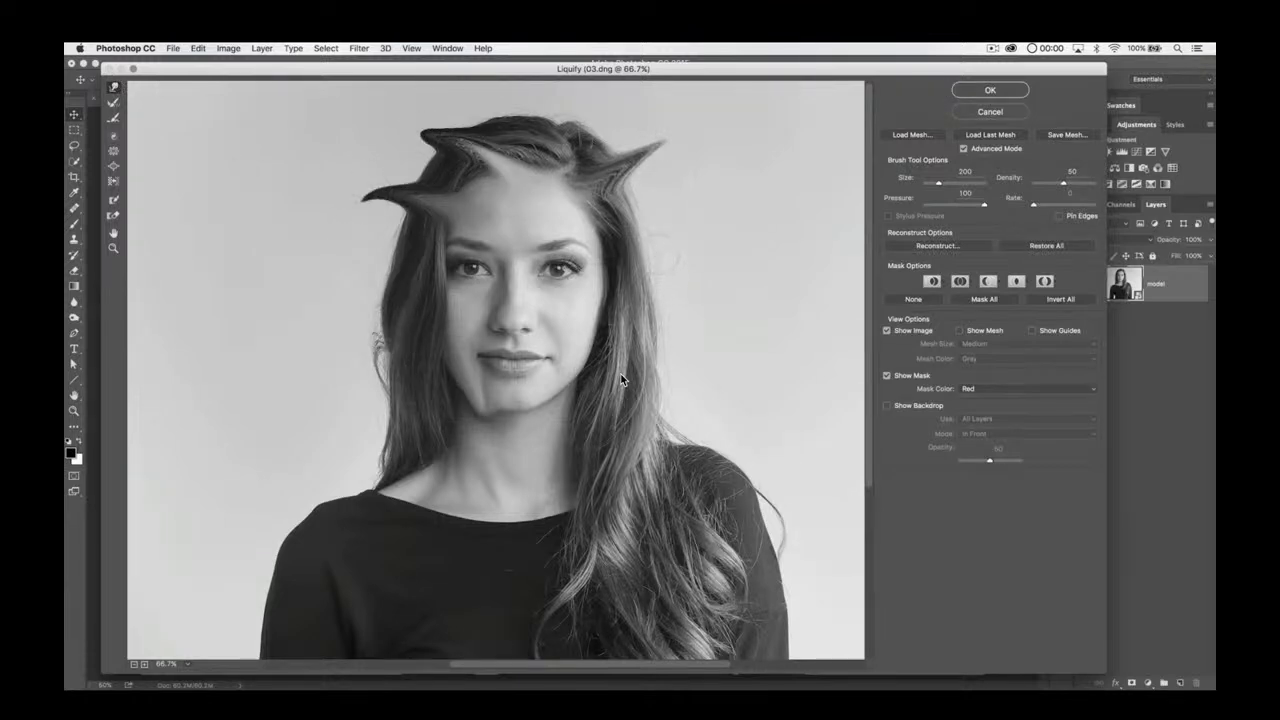
{"action": "key", "text": "super+alt+z"}
{"action": "key", "text": "super+alt+z"}
{"action": "key", "text": "super+alt+z"}
{"action": "key", "text": "super+alt+z"}
{"action": "key", "text": "super+alt+z"}
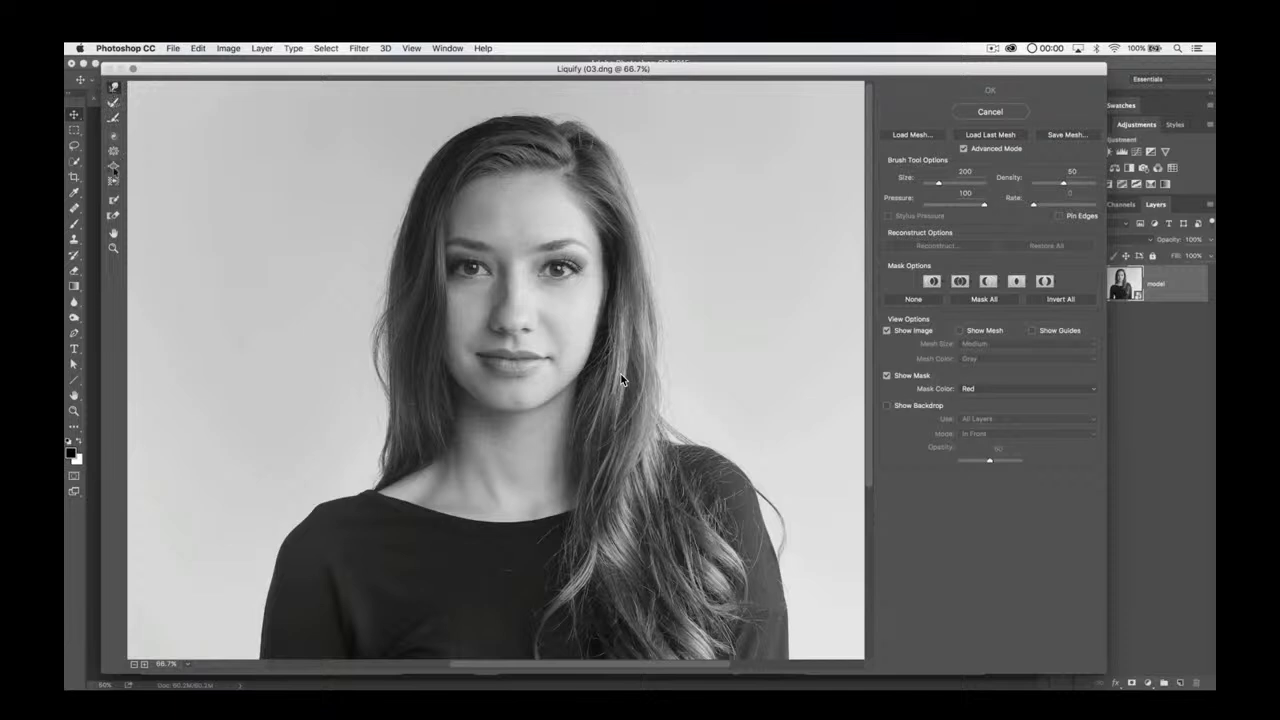
Step: Choose Liquify's Bloat tool and set its brush size to 400
{"action": "left_click", "coordinate": [113, 166]}
{"action": "left_click", "coordinate": [113, 150]}
{"action": "left_click", "coordinate": [113, 166]}
{"action": "left_click", "coordinate": [113, 199]}
{"action": "key", "text": "b"}
{"action": "mouse_move", "coordinate": [948, 183]}
{"action": "left_mouse_down"}
{"action": "mouse_move", "coordinate": [927, 181]}
{"action": "mouse_move", "coordinate": [938, 183]}
{"action": "left_mouse_up"}
{"action": "key", "text": "bracketright"}
{"action": "key", "text": "bracketright"}
{"action": "key", "text": "bracketright"}
{"action": "key", "text": "bracketright"}
{"action": "key", "text": "bracketright"}
{"action": "key", "text": "bracketright"}
{"action": "key", "text": "bracketright"}
{"action": "key", "text": "bracketright"}
{"action": "key", "text": "bracketright"}
{"action": "key", "text": "bracketright"}
{"action": "key", "text": "bracketright"}
{"action": "key", "text": "bracketright"}
{"action": "key", "text": "bracketright"}
{"action": "key", "text": "bracketleft"}
{"action": "key", "text": "bracketleft"}
{"action": "key", "text": "bracketleft"}
{"action": "key", "text": "bracketleft"}
{"action": "key", "text": "bracketleft"}
{"action": "key", "text": "bracketleft"}
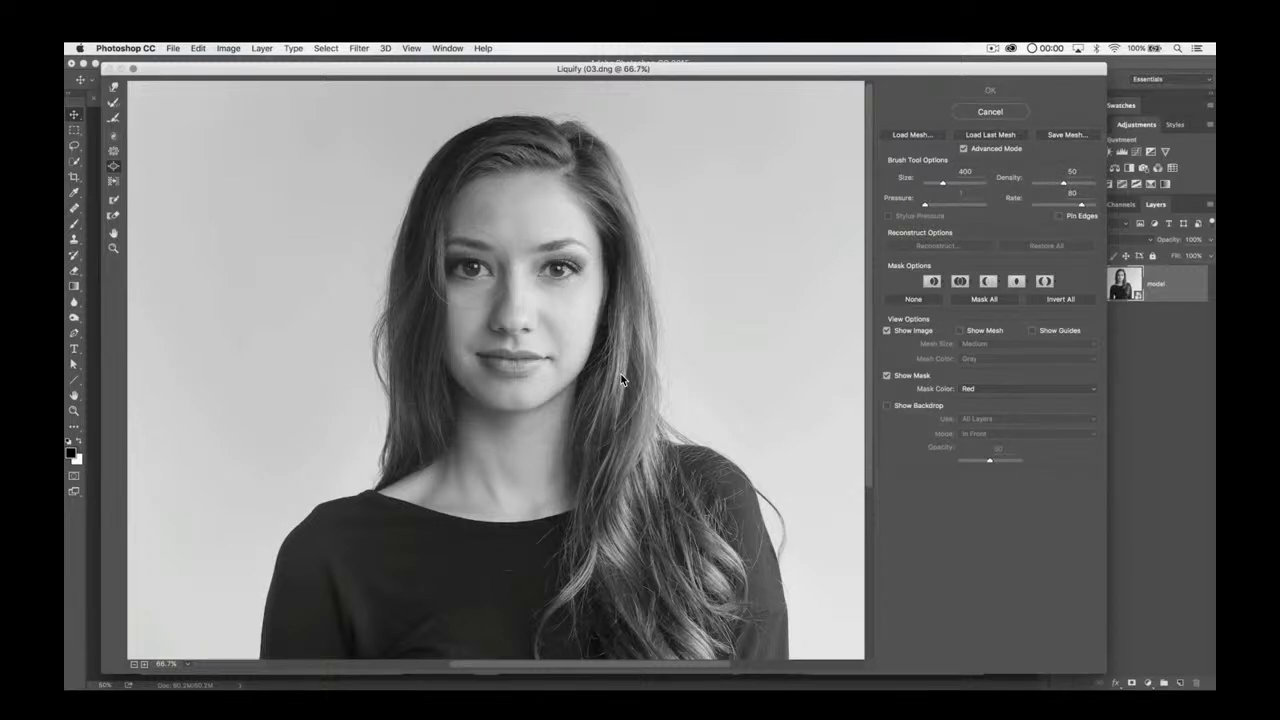
Step: Slightly enlarge the model's eyes with the Bloat tool, comparing before and after by undoing and redoing the change
{"action": "left_click", "coordinate": [620, 378]}
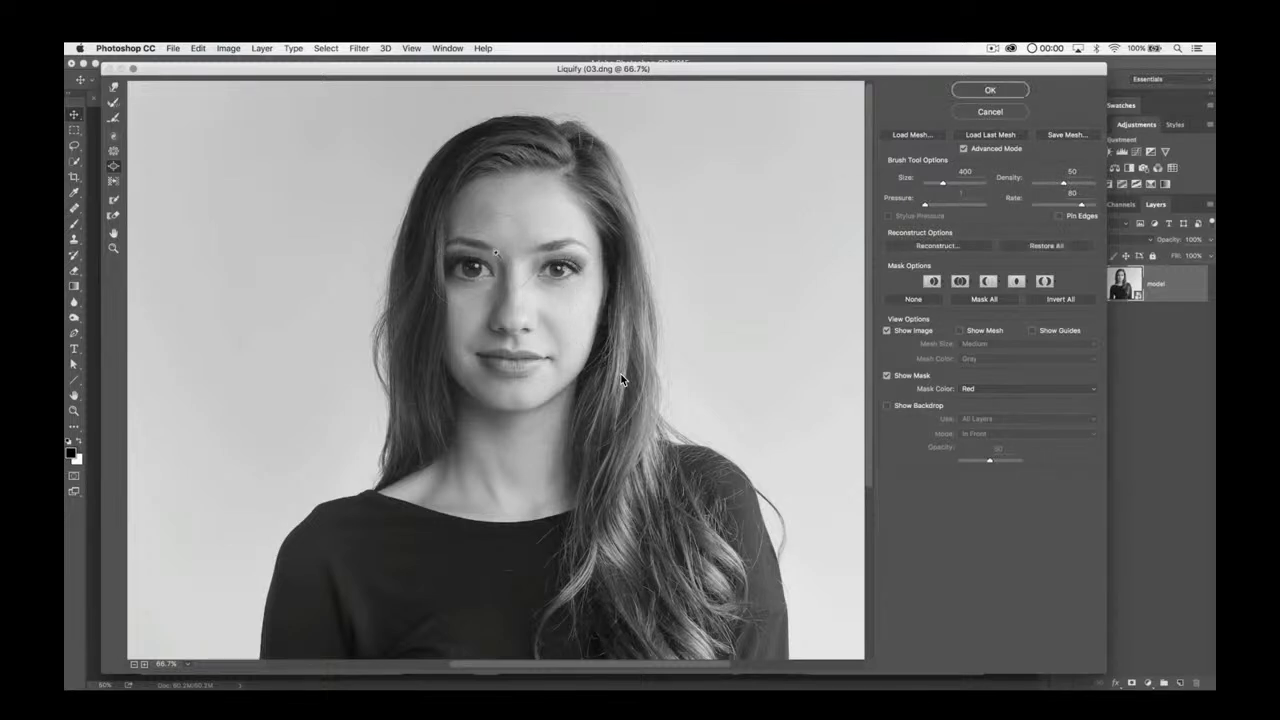
{"action": "key", "text": "super+z"}
{"action": "key", "text": "super+z"}
{"action": "key", "text": "super+alt+z"}
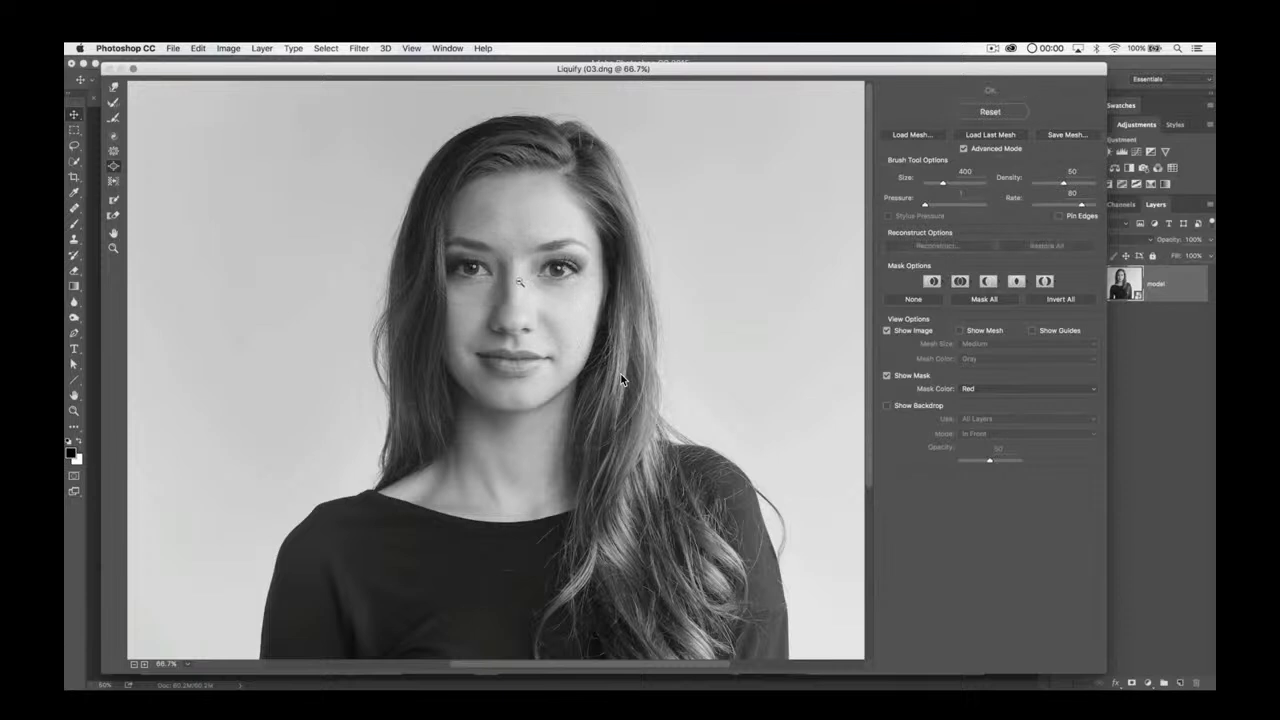
{"action": "key", "text": "super+shift+z"}
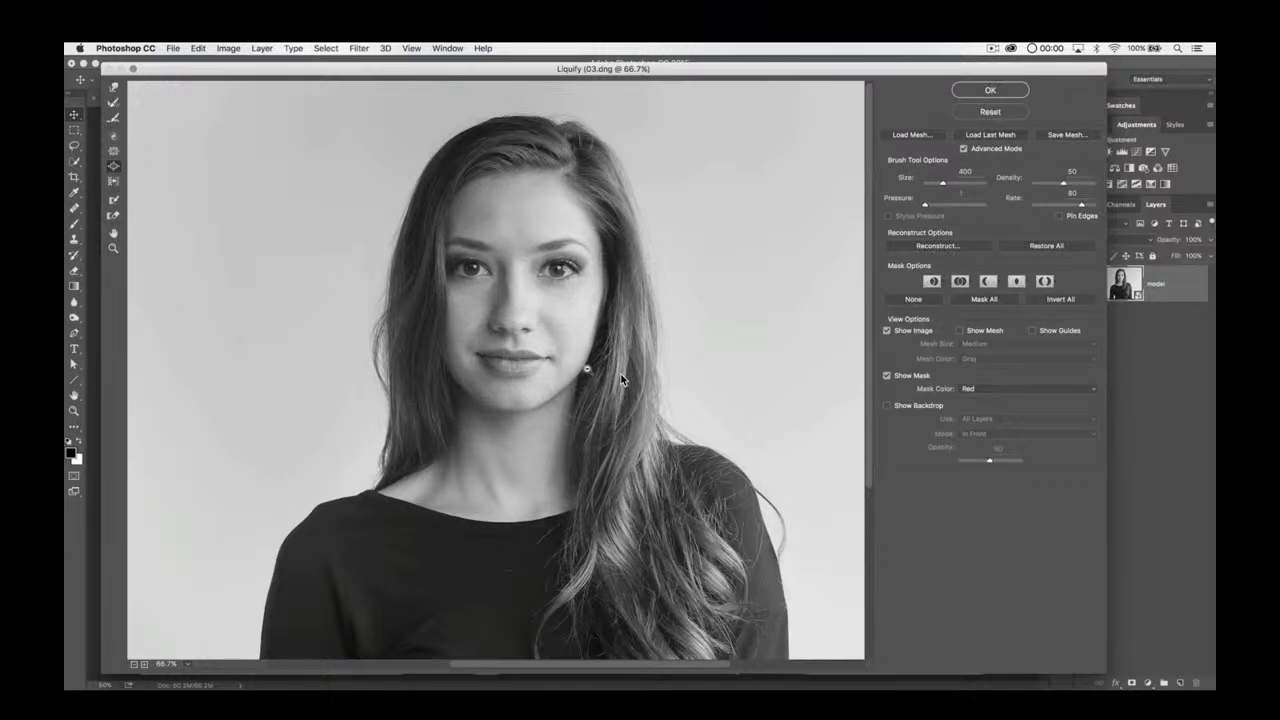
Step: Apply the Liquify adjustments and collapse the smart filter list of the model layer
{"action": "key", "text": "alt"}
{"action": "key", "text": "s"}
{"action": "left_click", "coordinate": [1001, 91]}
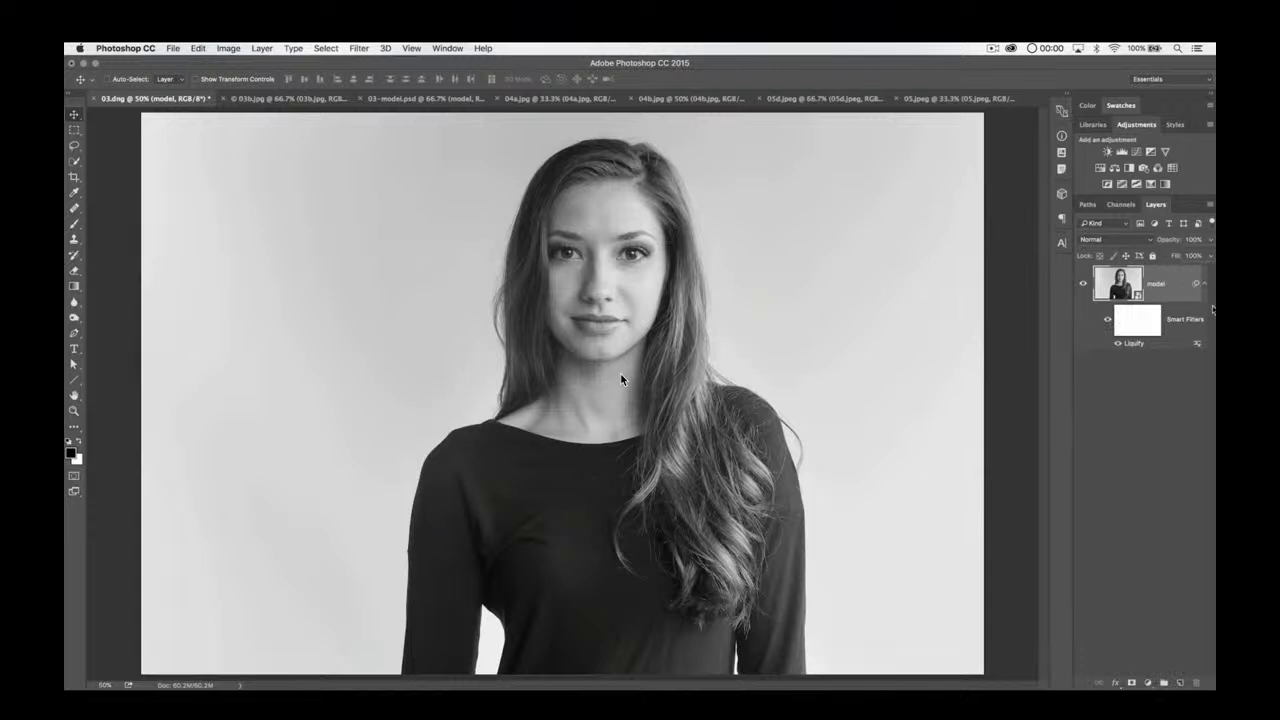
{"action": "left_click", "coordinate": [1203, 286]}
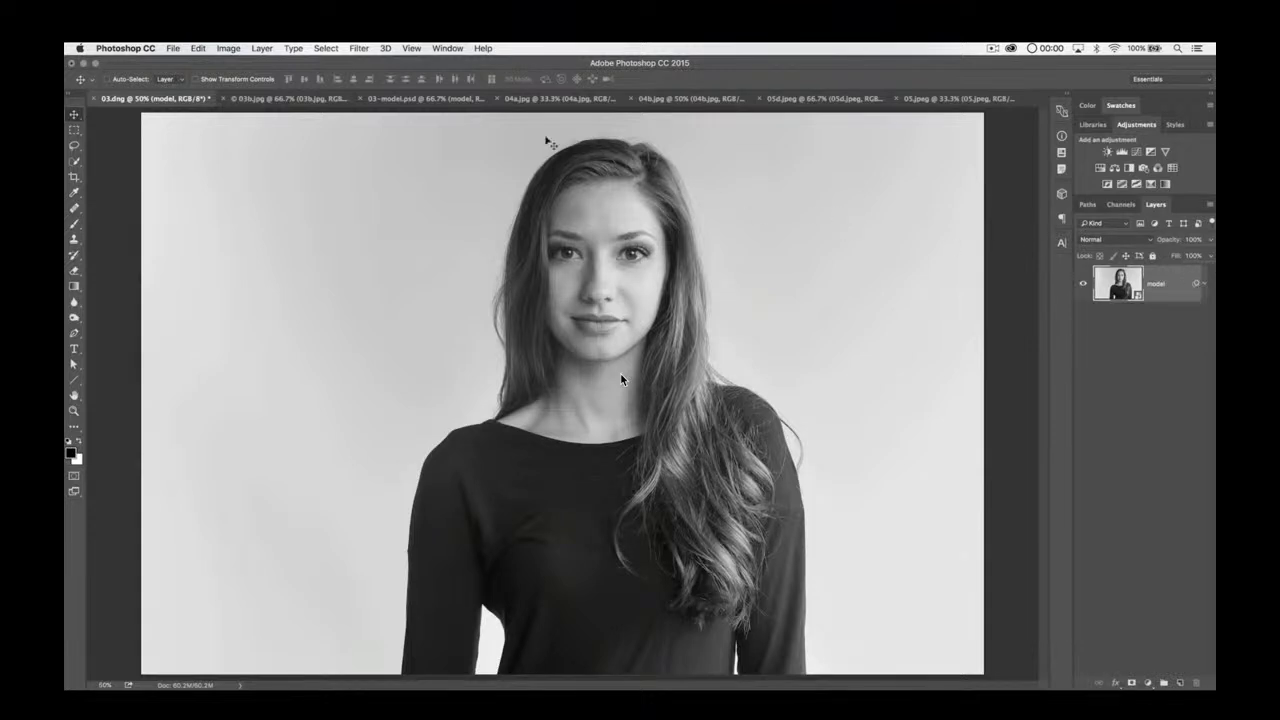
Step: In 03-model.psd, duplicate the model layer and narrow the copy symmetrically to about 97% of its width
{"action": "left_click", "coordinate": [421, 100]}
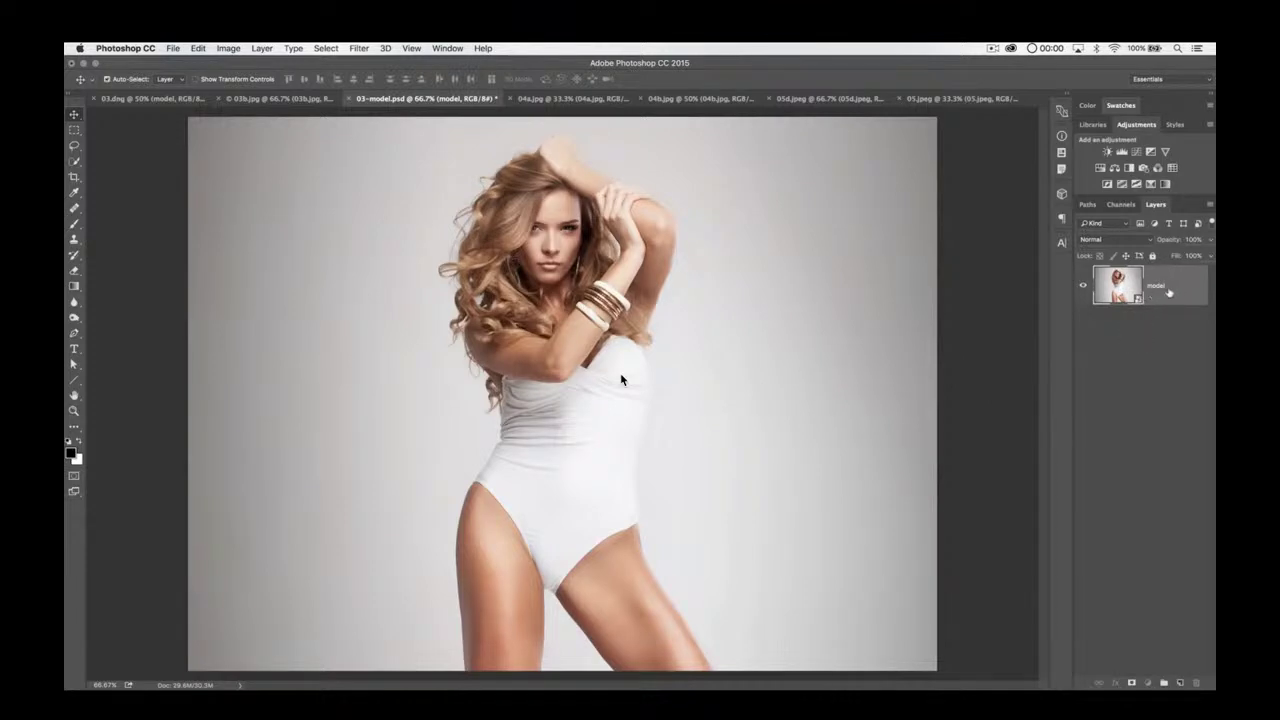
{"action": "key", "text": "super+j"}
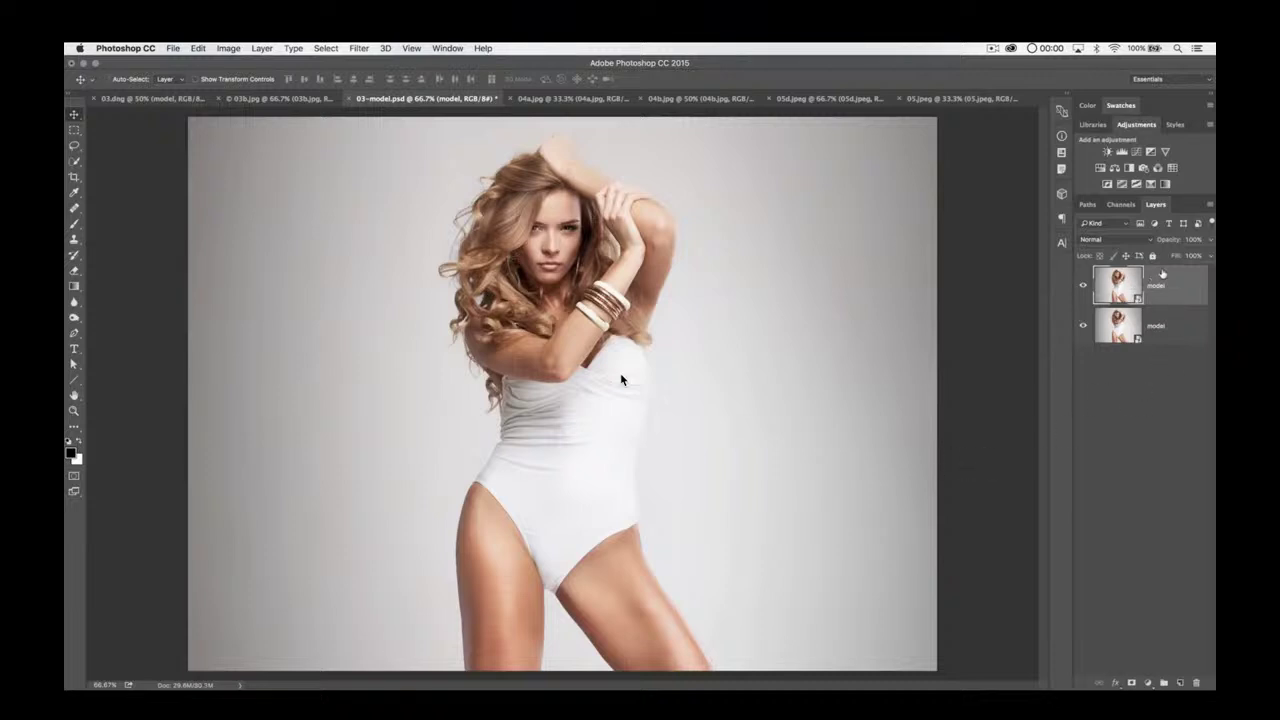
{"action": "key", "text": "super+t"}
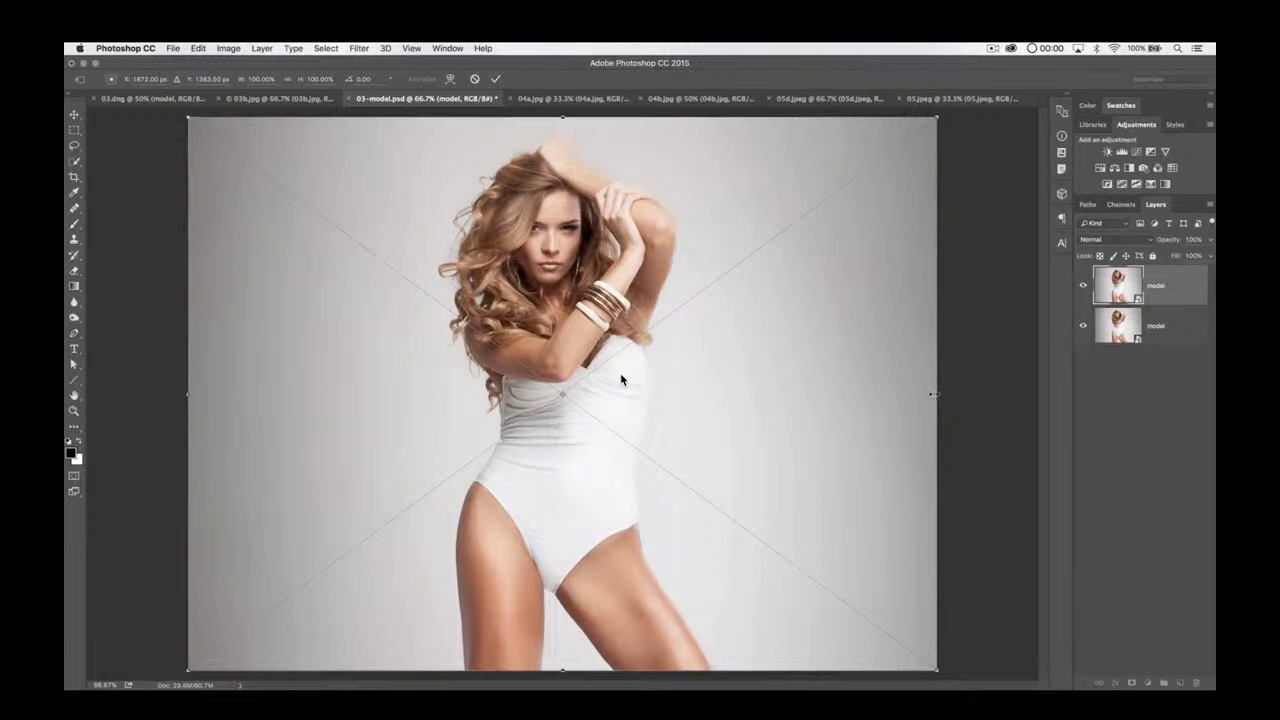
{"action": "left_click_drag", "start_coordinate": [933, 394], "coordinate": [922, 394]}
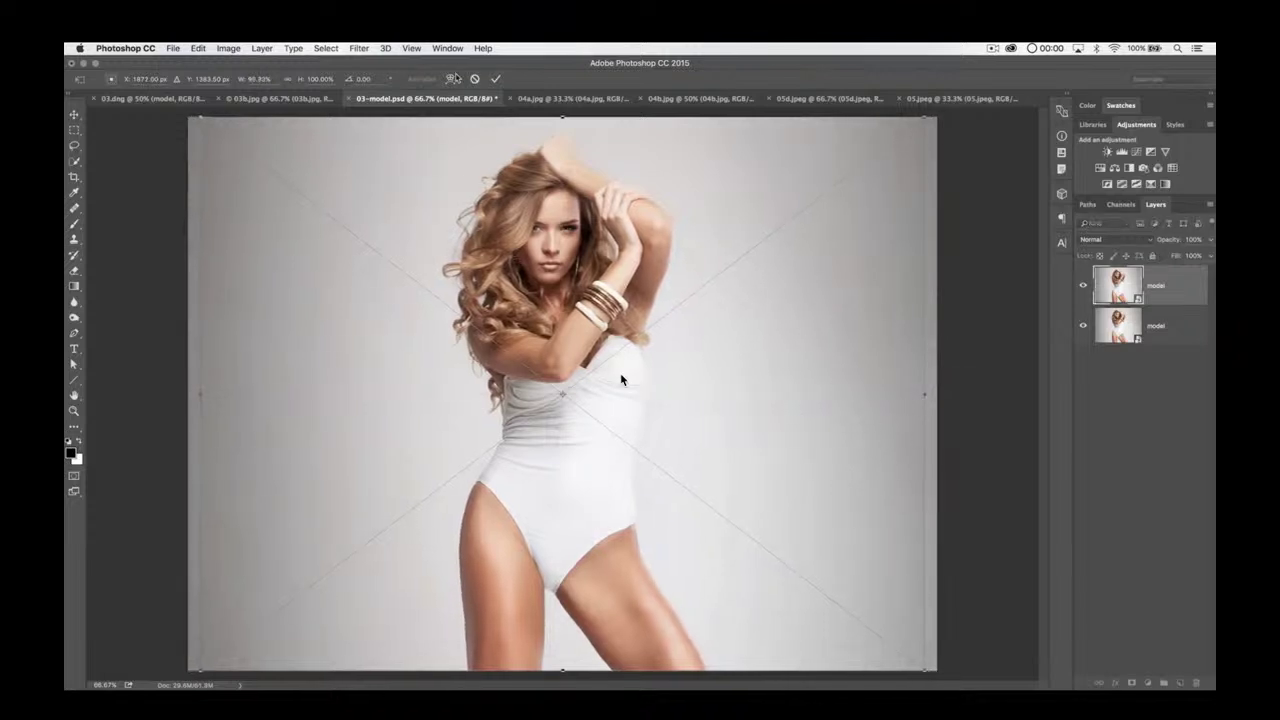
{"action": "left_click", "coordinate": [495, 78]}
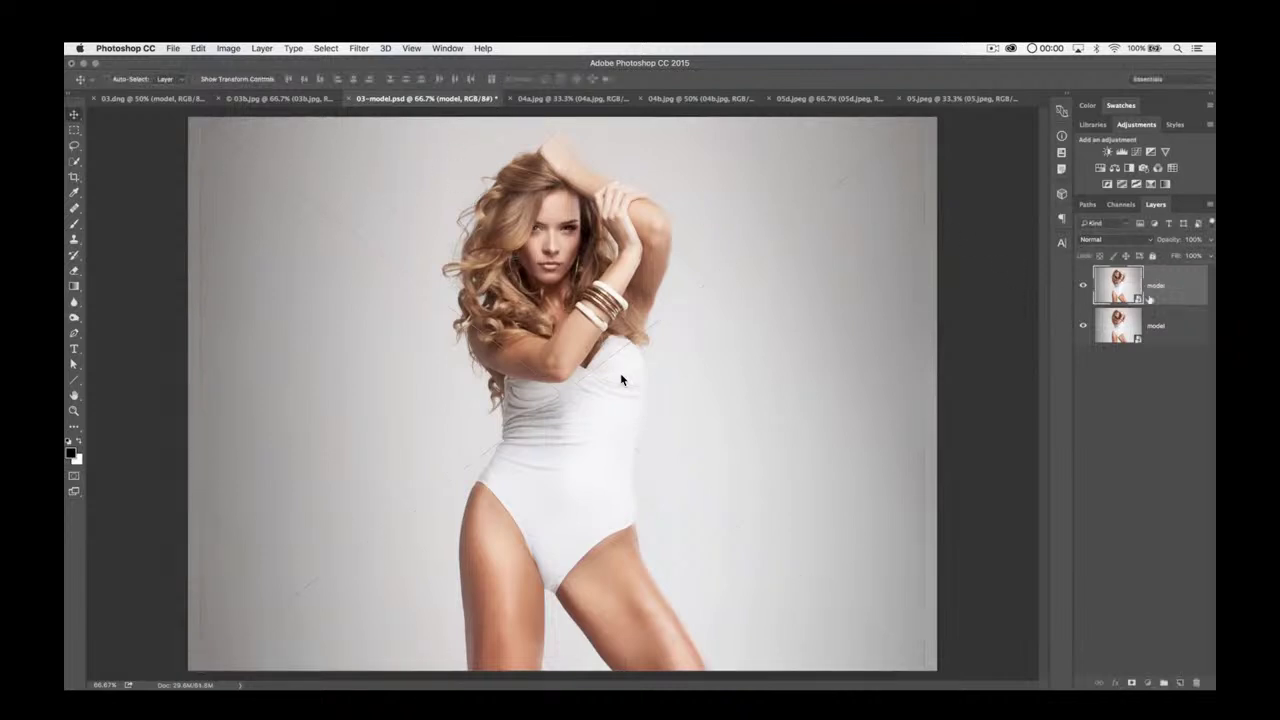
Step: Add a layer mask to the narrowed model copy and reduce the Brush tool's hardness to nearly zero
{"action": "left_click", "coordinate": [1132, 682]}
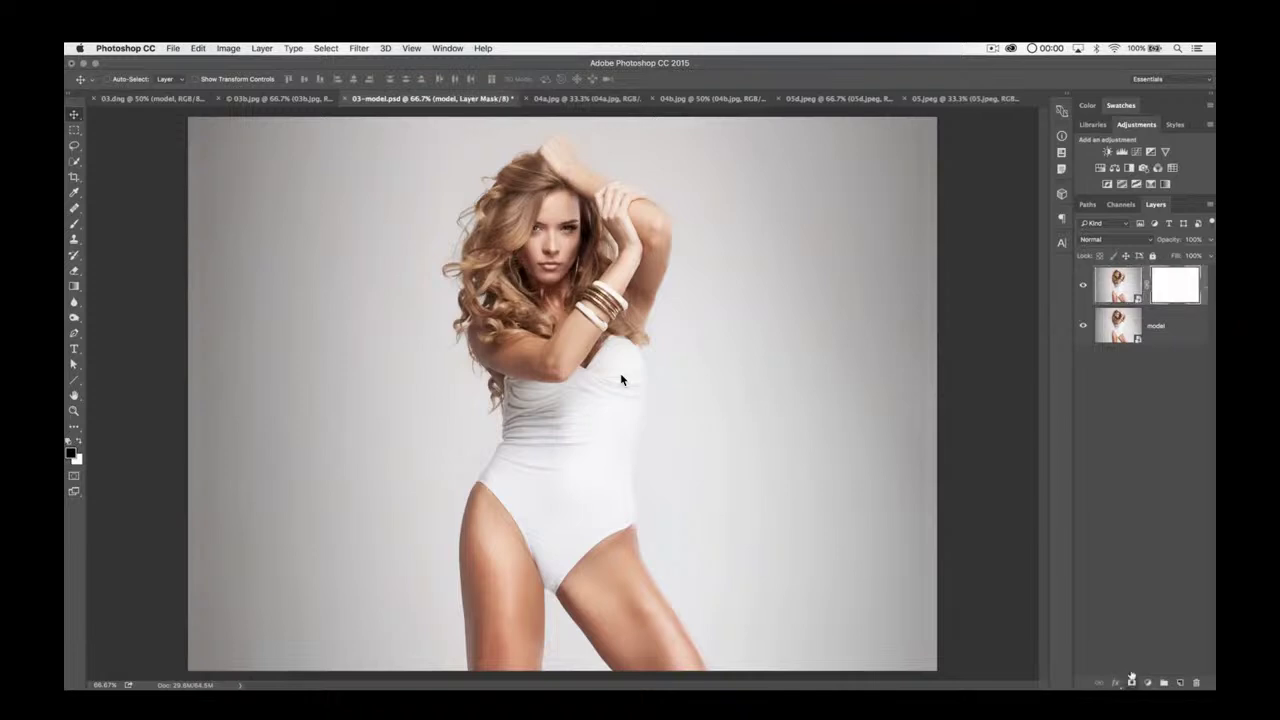
{"action": "key", "text": "b"}
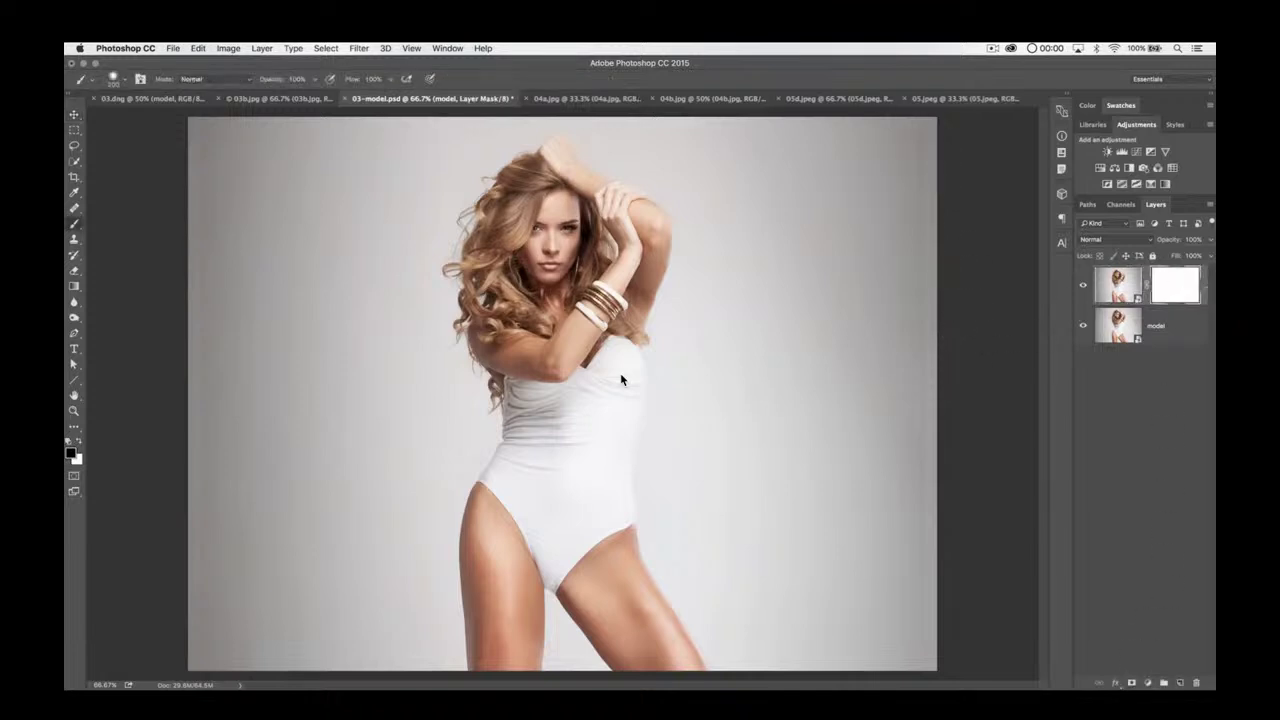
{"action": "key", "text": "F5"}
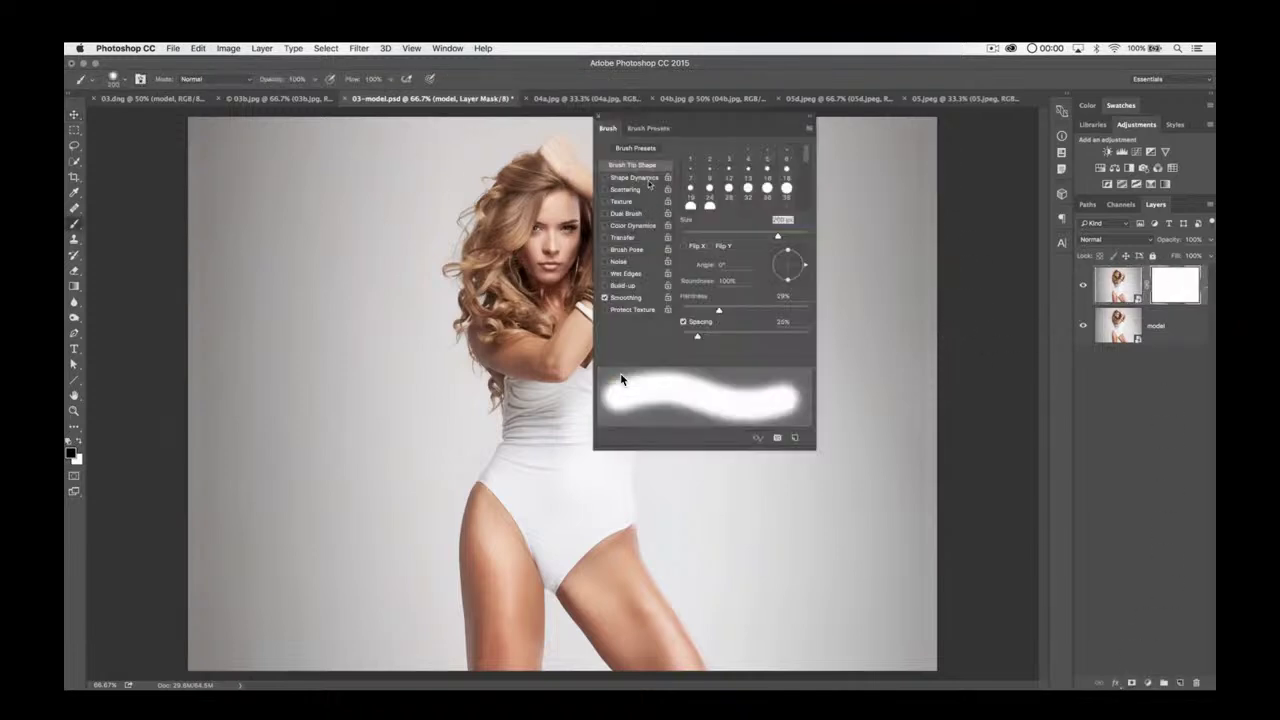
{"action": "key", "text": "F5"}
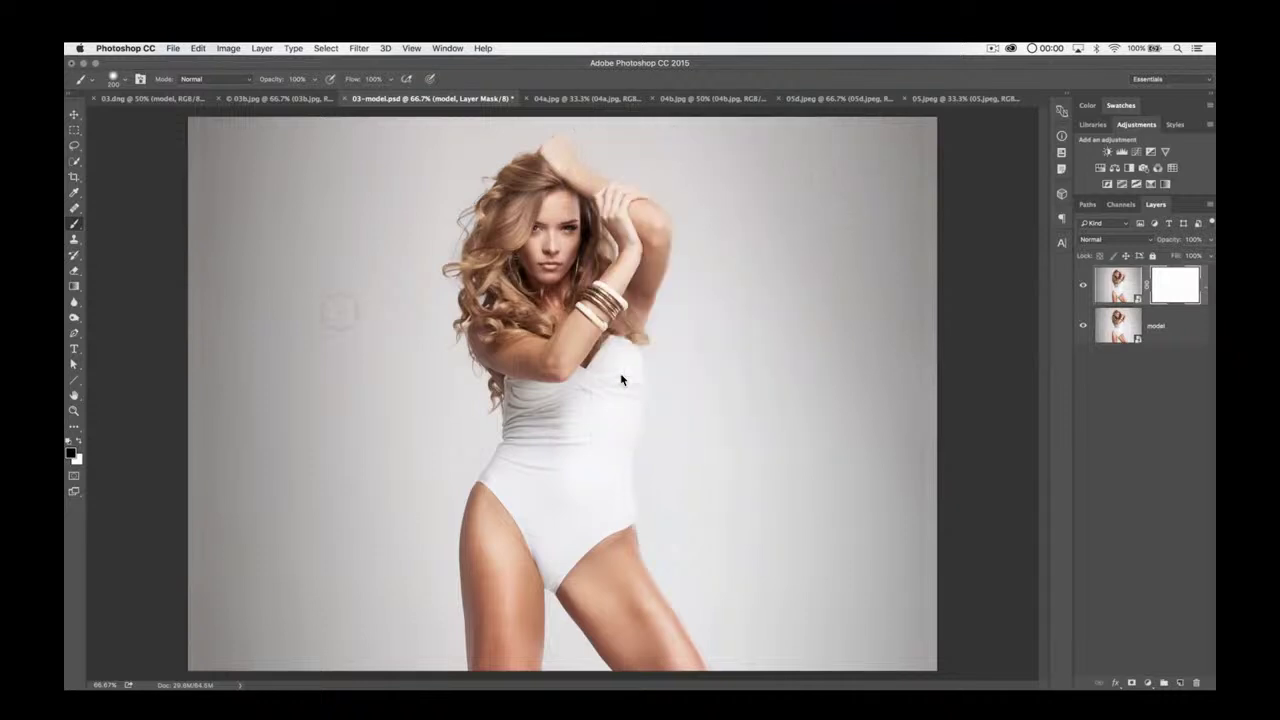
{"action": "right_click", "coordinate": [620, 380]}
{"action": "key", "text": "shift+bracketleft"}
{"action": "key", "text": "shift+bracketleft"}
{"action": "key", "text": "shift+bracketleft"}
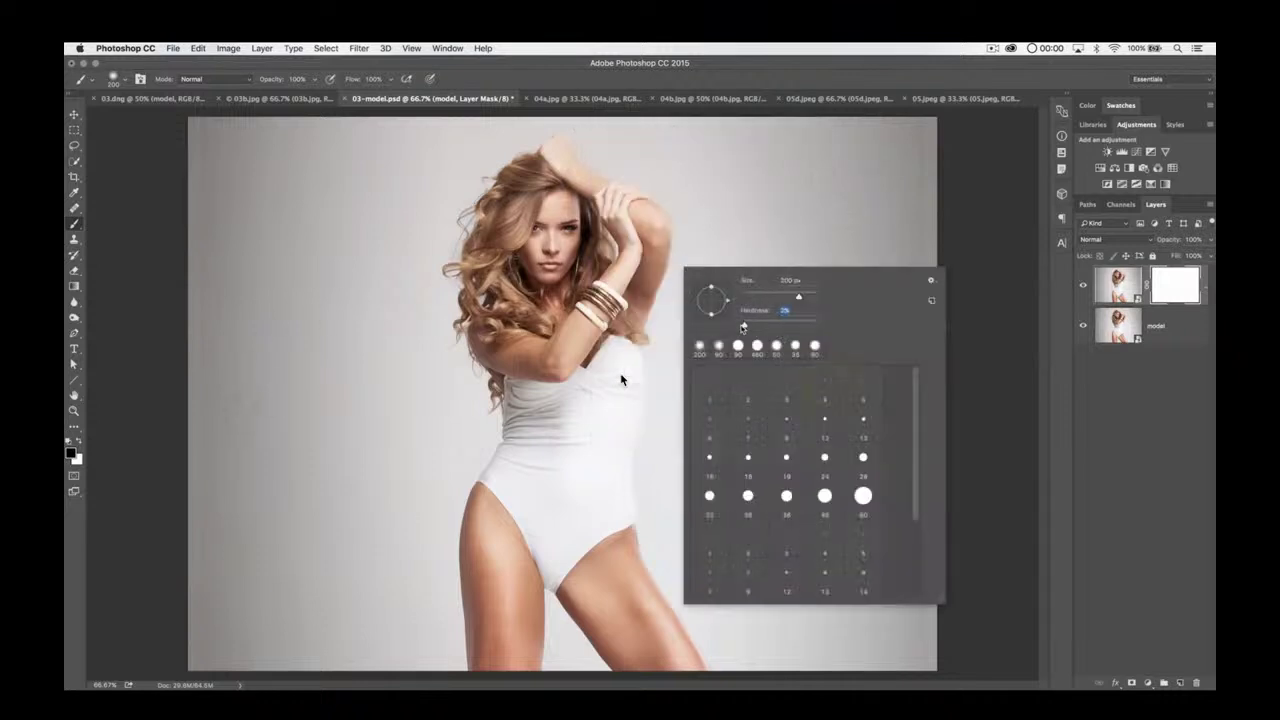
{"action": "key", "text": "Escape"}
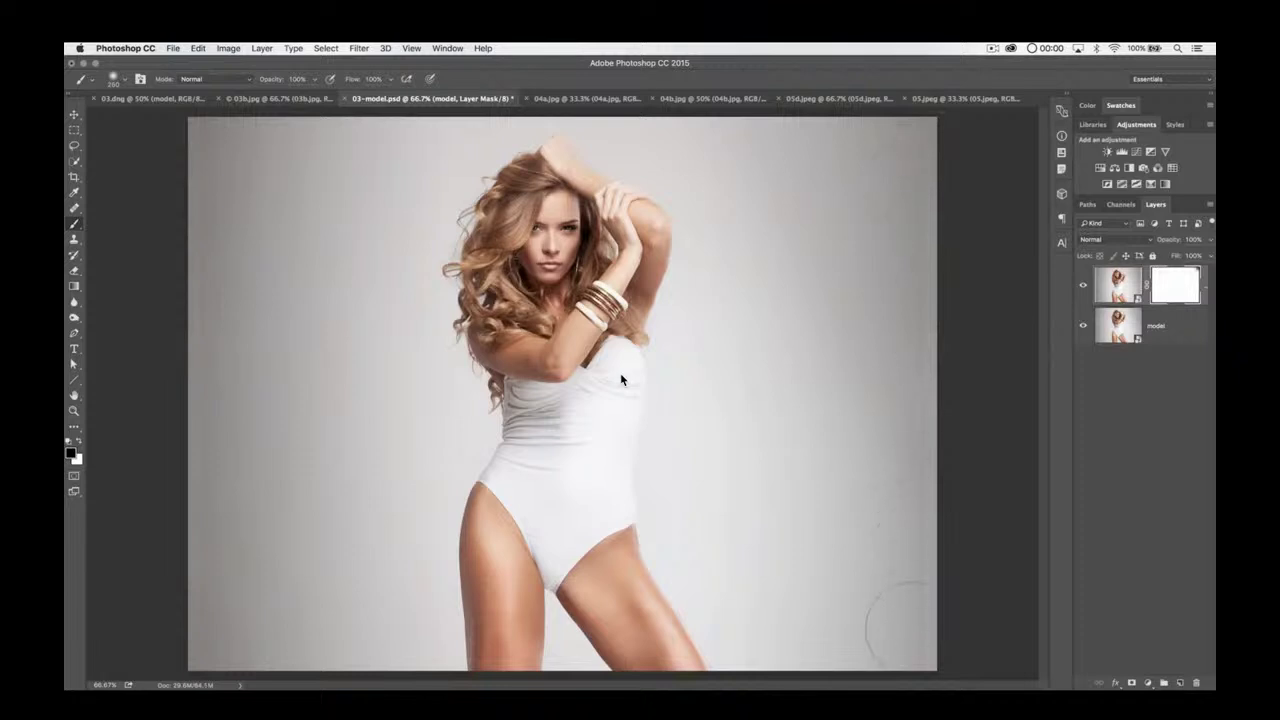
Step: Paint black along both vertical edges of the copy's layer mask, enlarging the soft brush to 600 px, and select the layer thumbnail
{"action": "left_click", "coordinate": [925, 668], "text": "shift"}
{"action": "key", "text": "bracketright"}
{"action": "key", "text": "bracketright"}
{"action": "key", "text": "bracketright"}
{"action": "key", "text": "bracketright"}
{"action": "key", "text": "bracketright"}
{"action": "left_click", "coordinate": [198, 118], "text": "shift"}
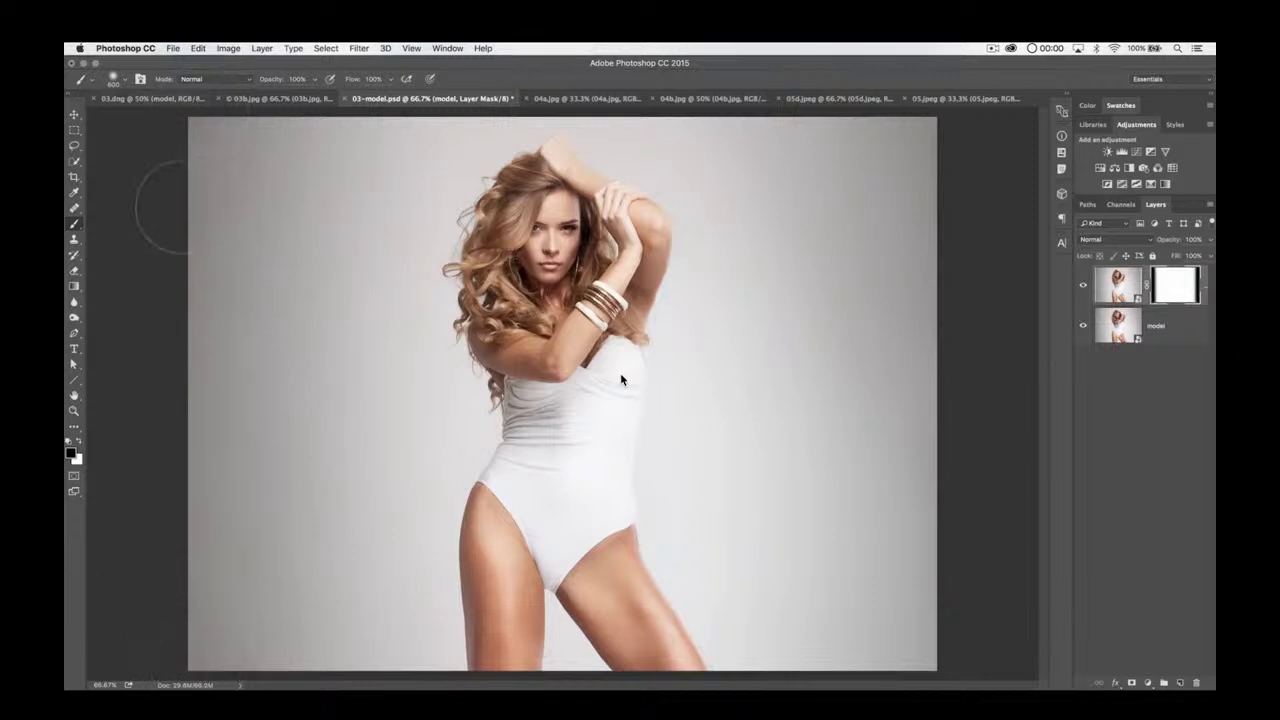
{"action": "left_click", "coordinate": [1130, 285]}
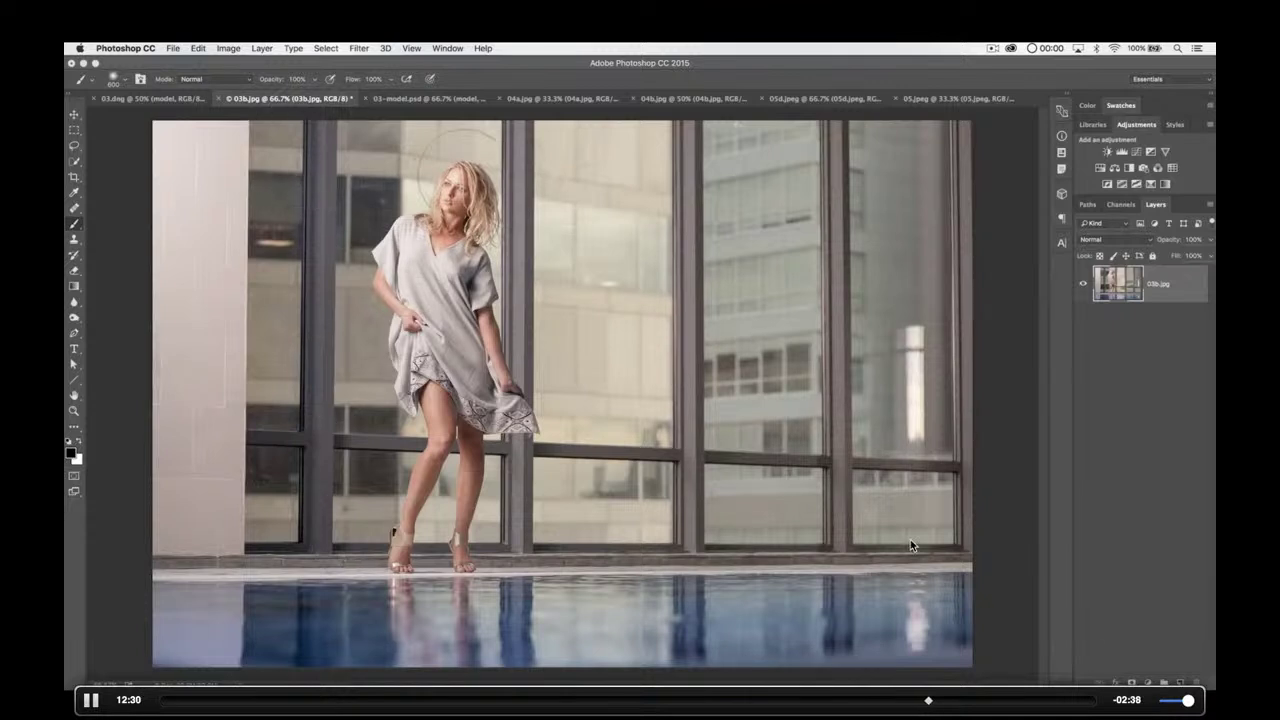
{"action": "left_click", "coordinate": [1091, 702]}
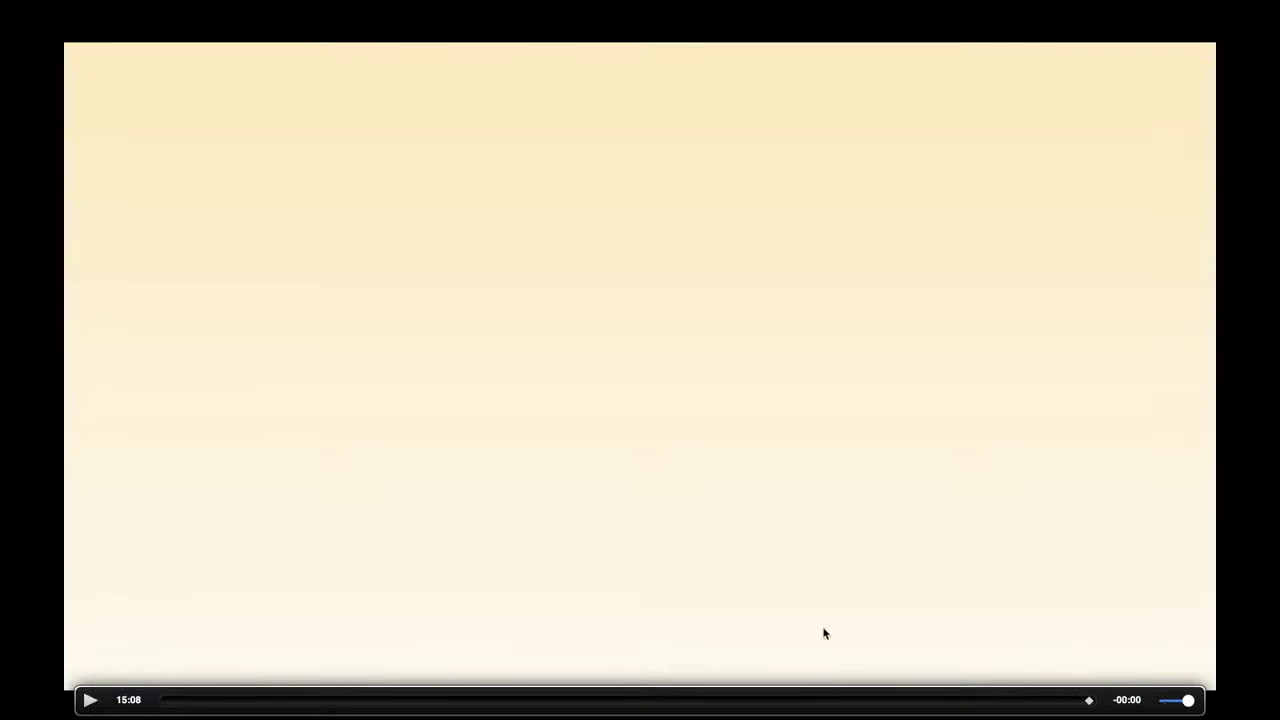
{"action": "left_click", "coordinate": [596, 313]}
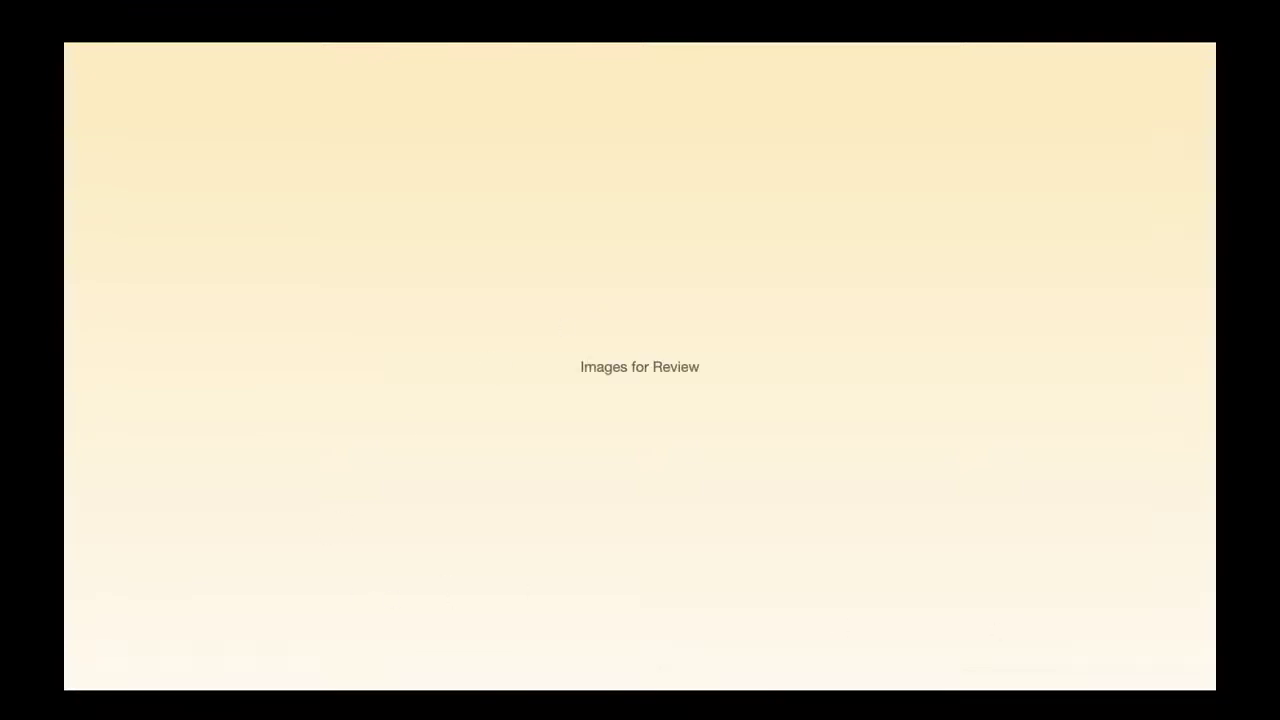